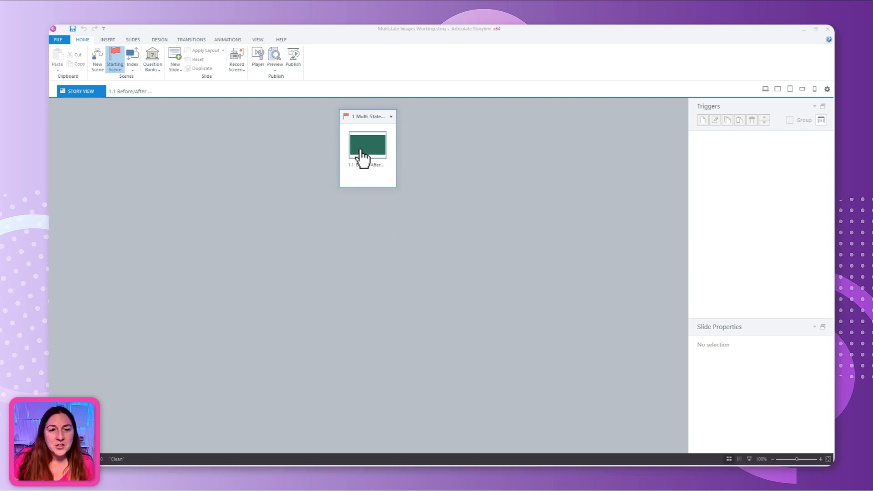
Open the Before/After Slider slide and insert the picture After00.png from the Sequential Images folder.
left_click(365, 146)
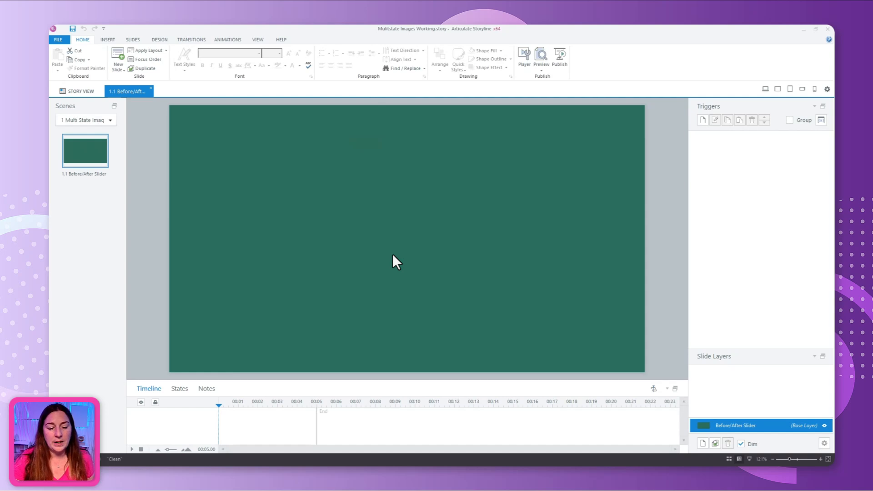
left_click(109, 39)
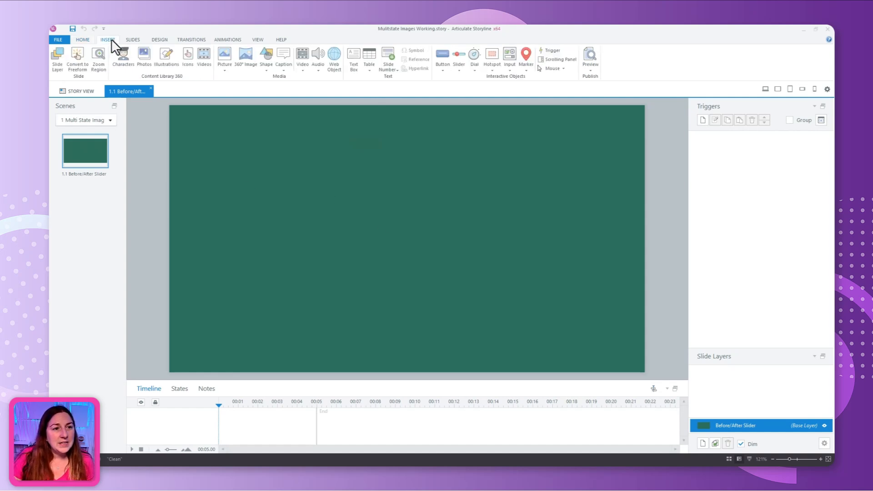
left_click(225, 71)
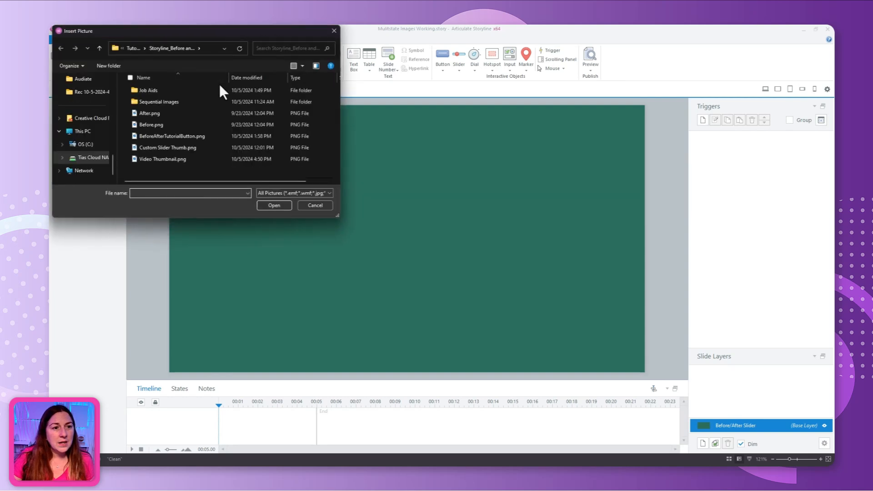
left_click(166, 102)
double_click(173, 103)
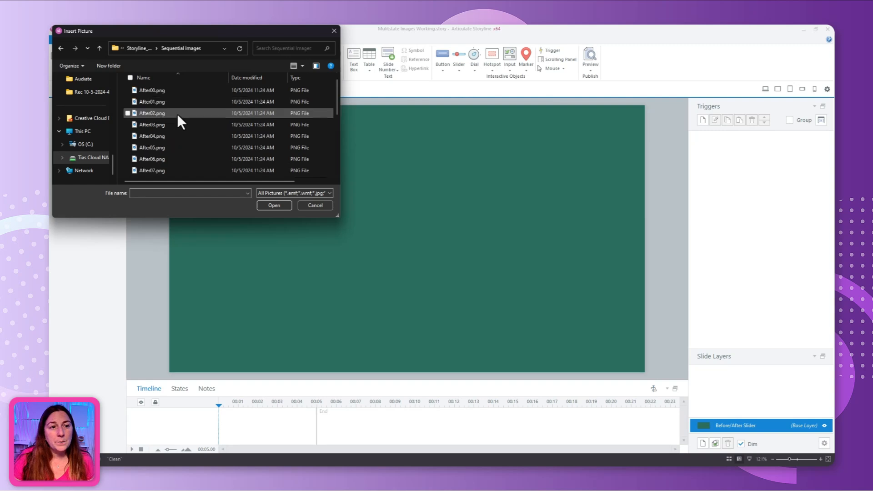
left_click(158, 90)
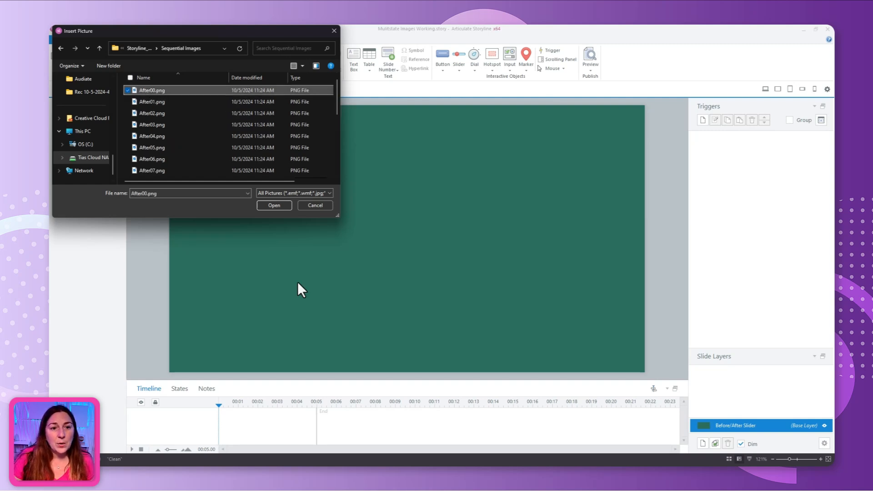
left_click(276, 206)
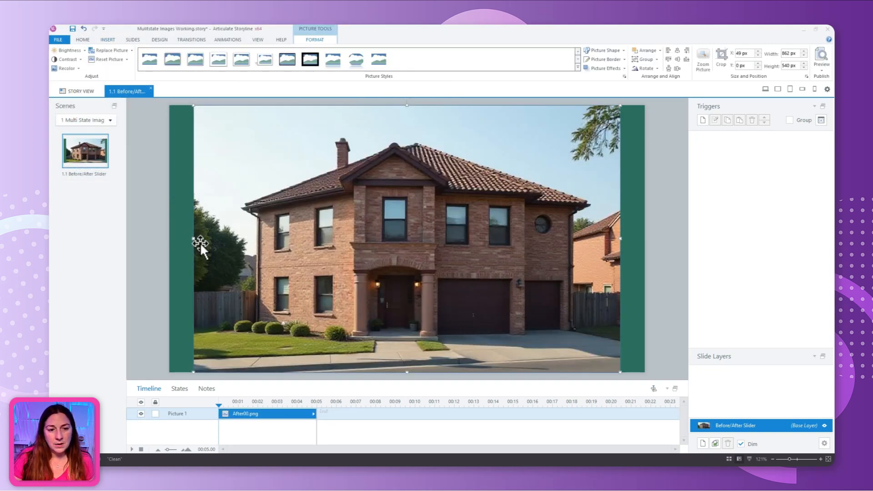
Shrink the house picture to about 643 by 403 px and centre it horizontally and vertically on the slide.
left_click_drag(195, 372, 325, 307)
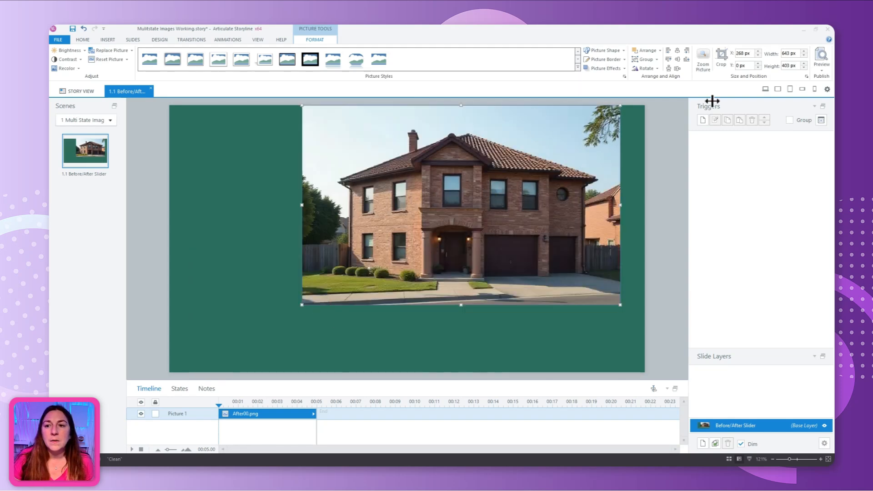
left_click(677, 51)
left_click(676, 59)
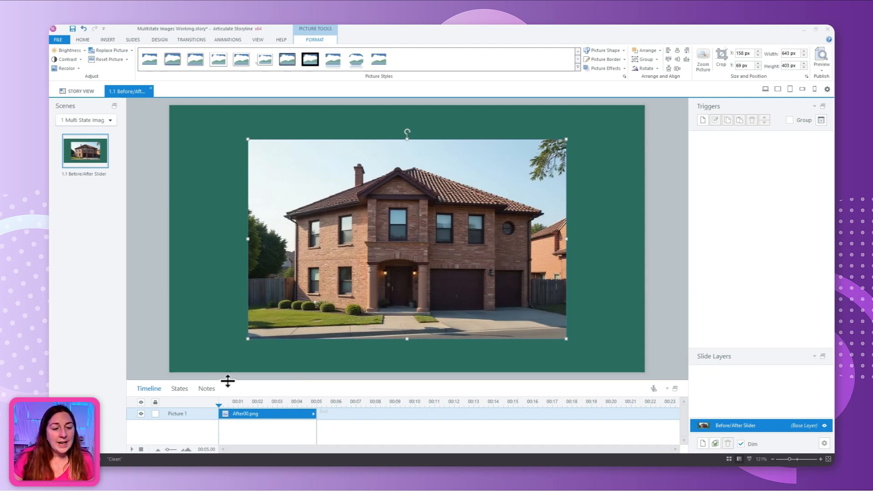
Rename the picture object in the timeline as "Before/After Image".
double_click(175, 413)
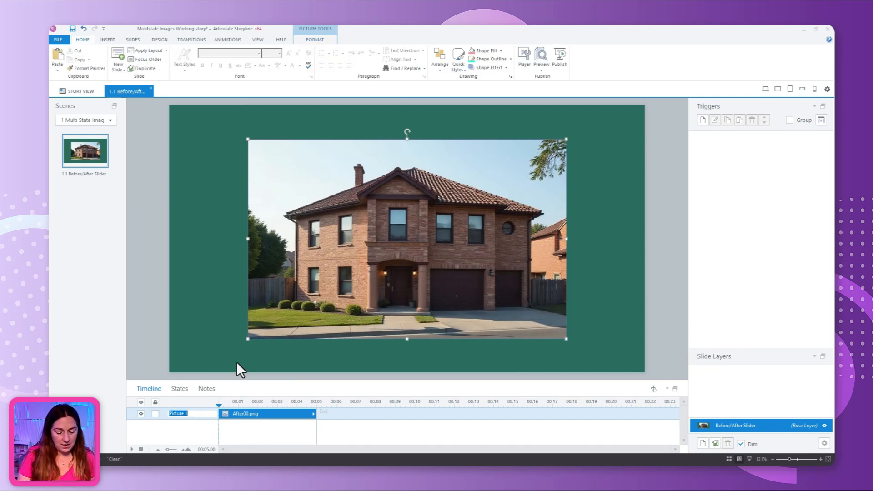
key("BackSpace")
type("Befo")
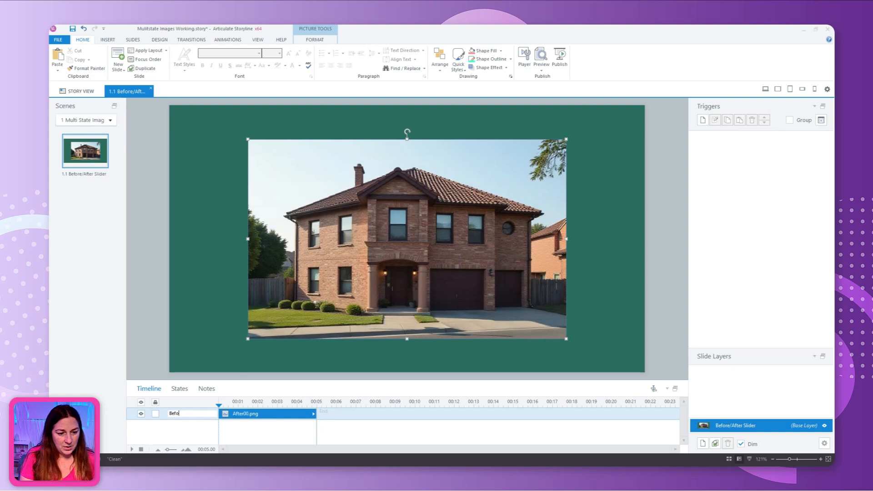
type("re/Af")
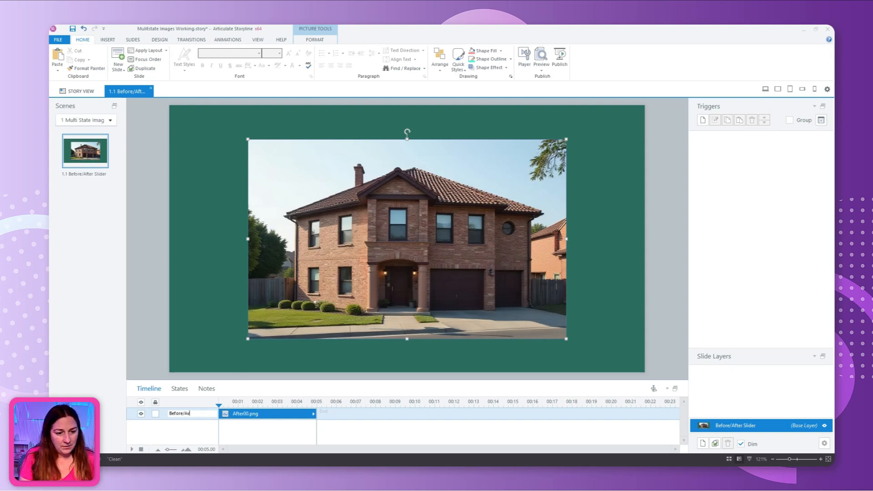
type("ter Image")
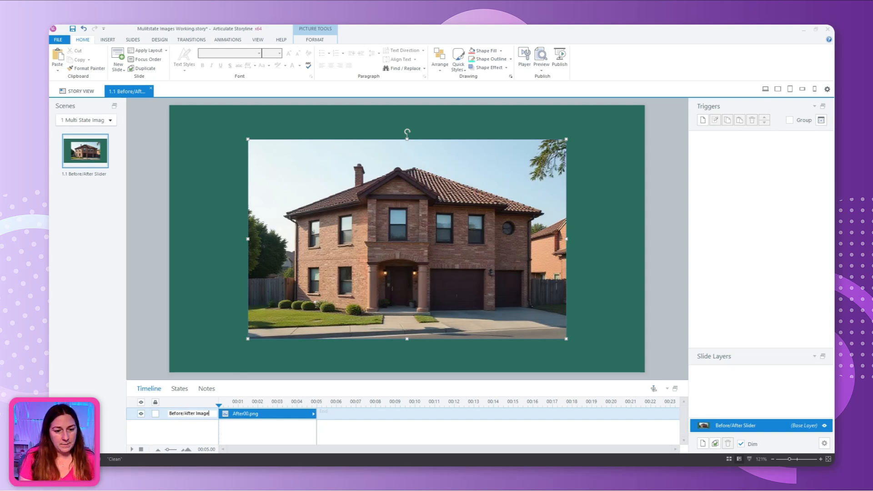
key("Return")
Add new states to the Before/After Image from the picture files After01.png through After20.png and finish editing the states.
left_click(178, 389)
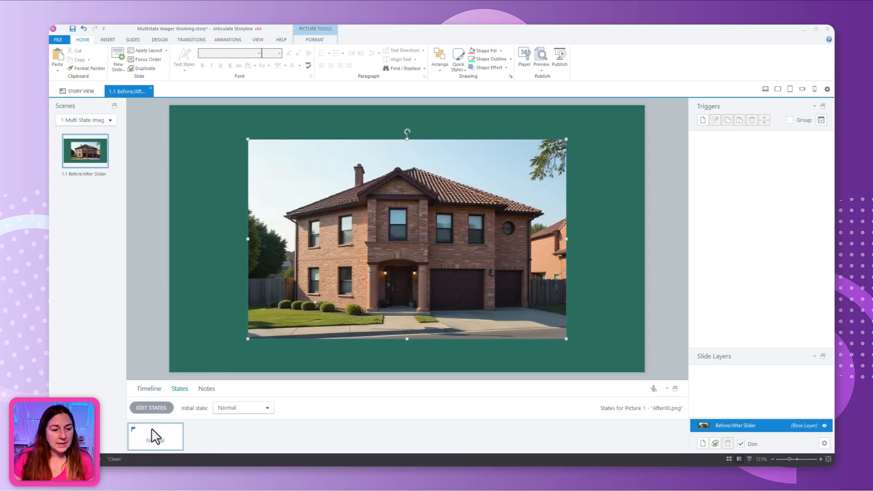
left_click(151, 408)
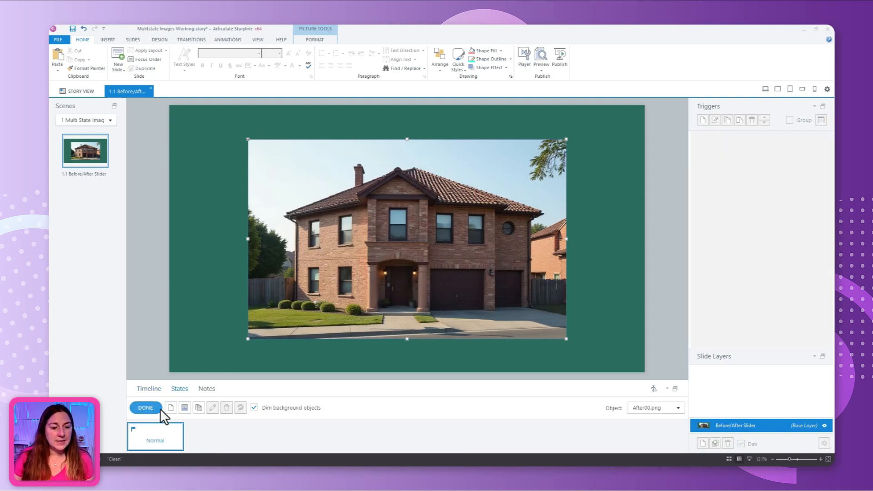
left_click(184, 408)
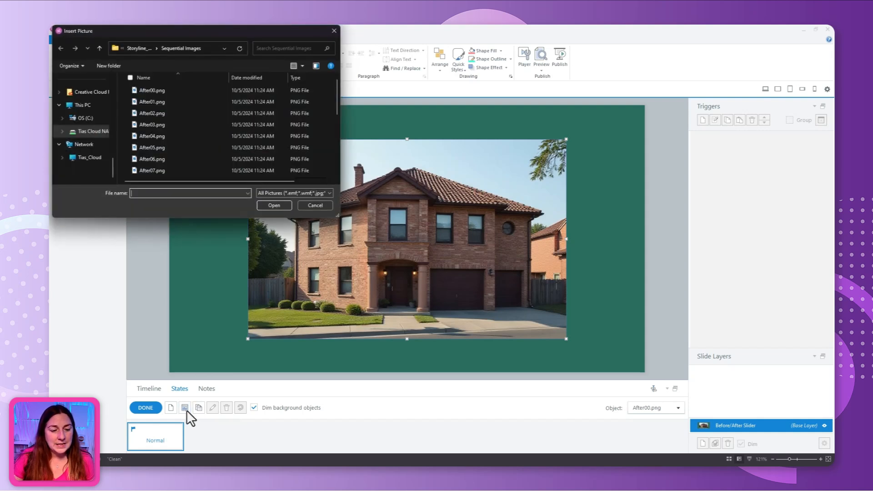
left_click(157, 103)
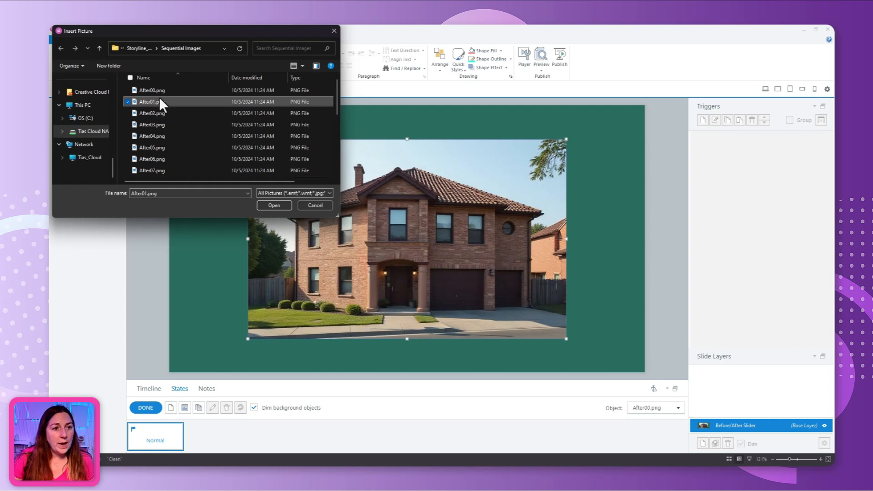
scroll(158, 130, "down", 5)
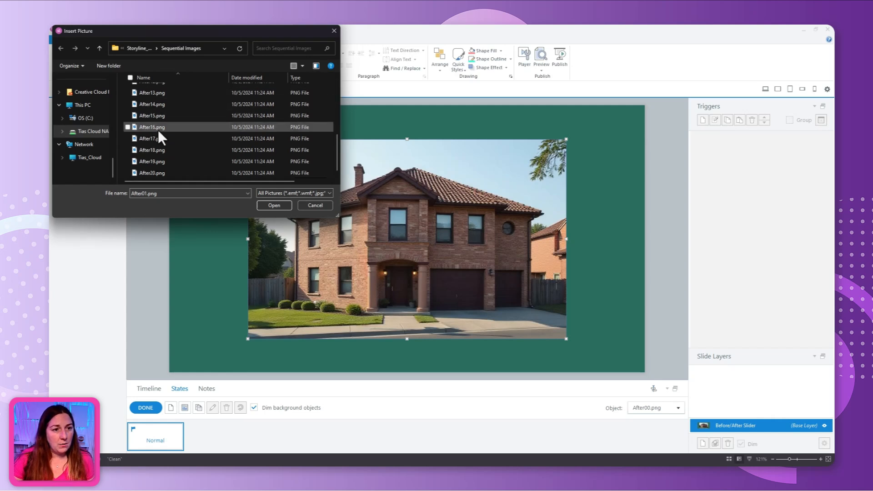
left_click(145, 177, "shift")
left_click(275, 205)
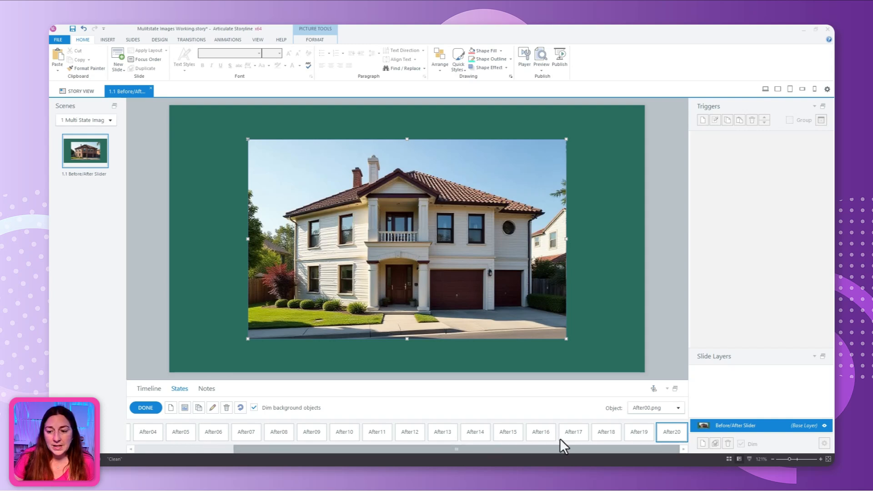
left_click(145, 408)
left_click(177, 433)
left_click(205, 434)
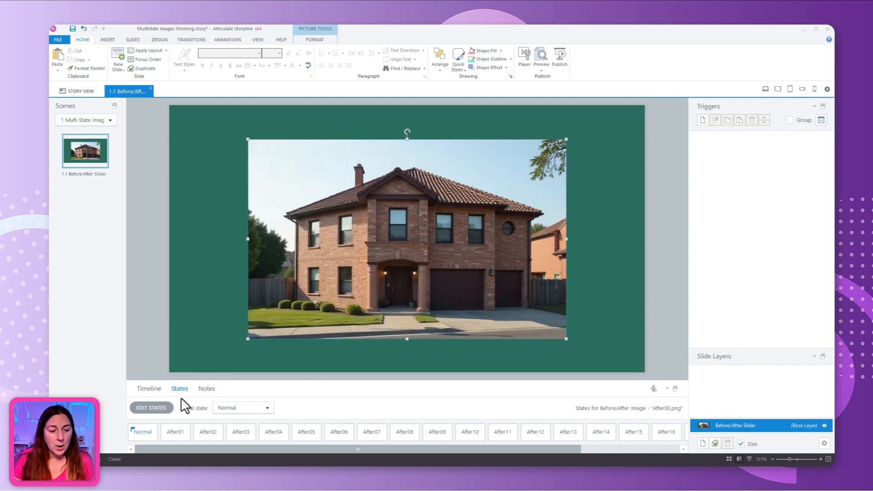
Draw a round-thumb slider about 664 px wide just below the picture and set its end value to 20.
left_click(149, 389)
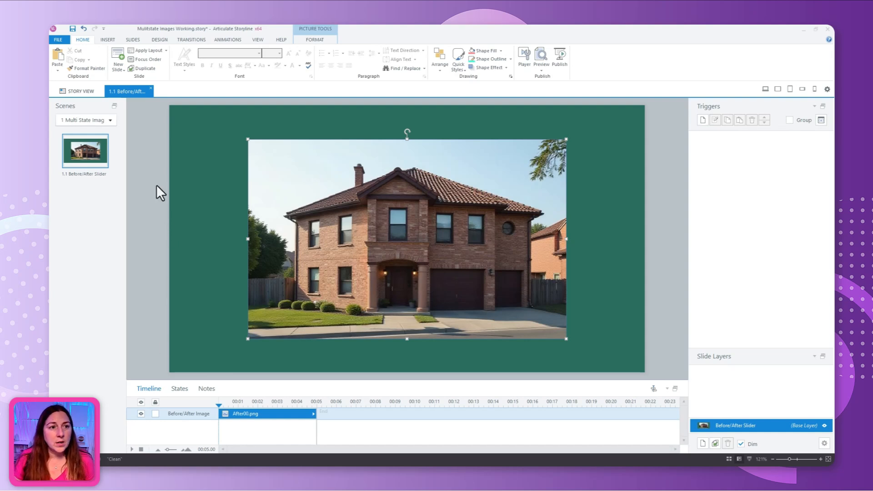
left_click(108, 41)
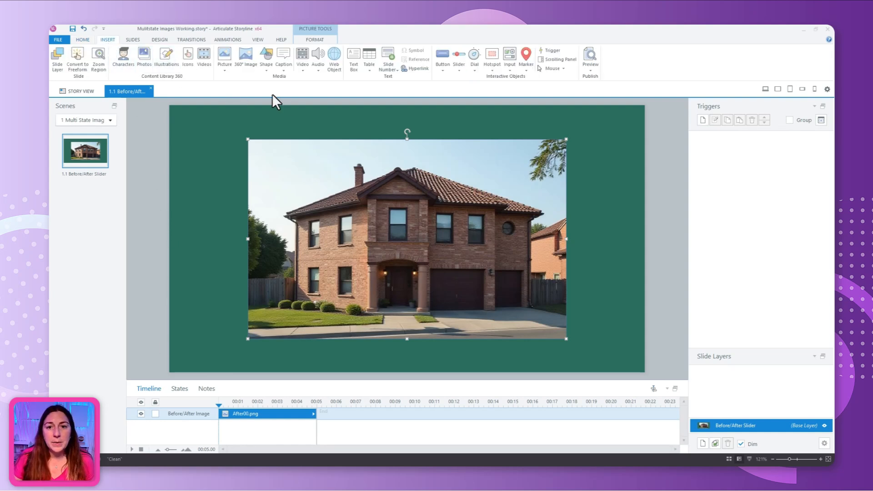
left_click(460, 67)
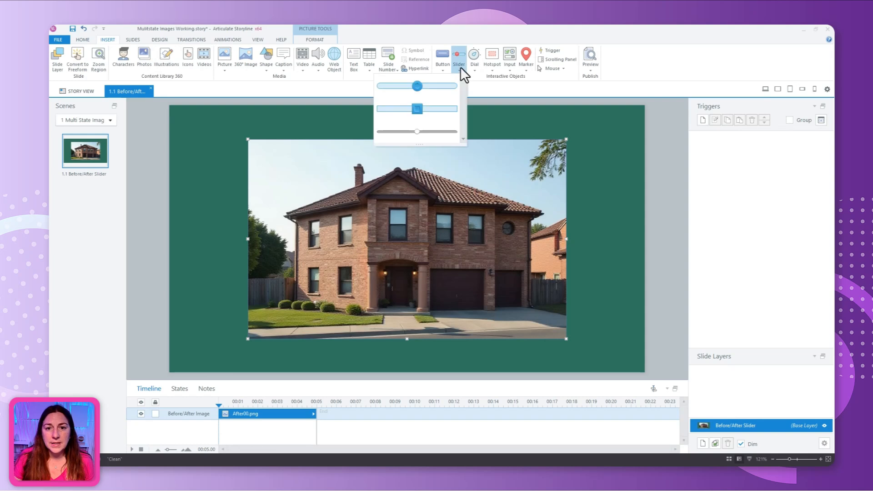
left_click(419, 86)
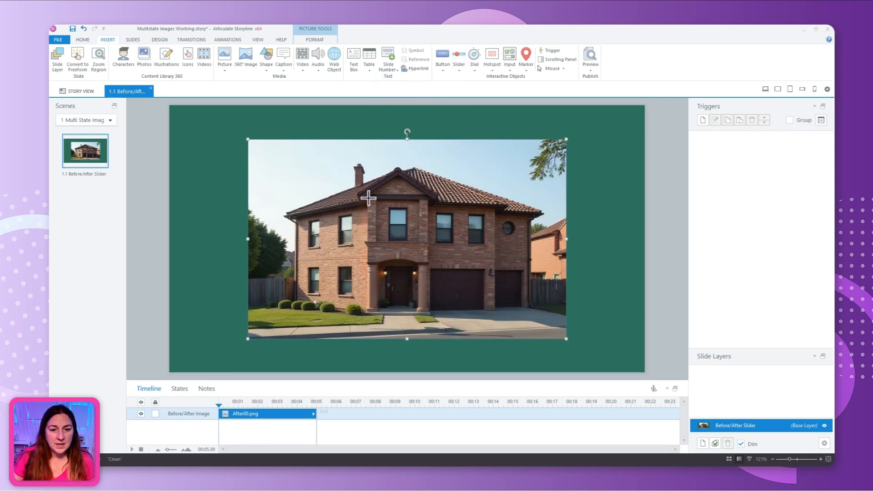
mouse_move(244, 344)
left_mouse_down()
mouse_move(279, 362)
mouse_move(571, 361)
left_mouse_up()
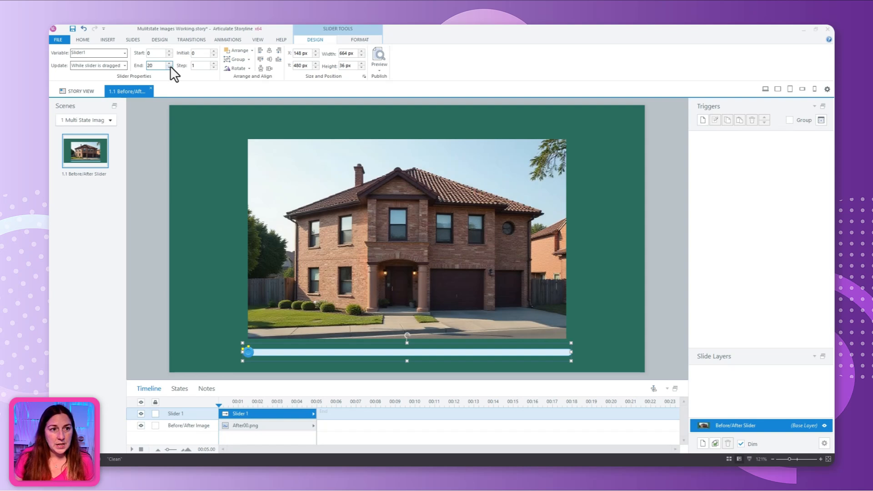
key("Return")
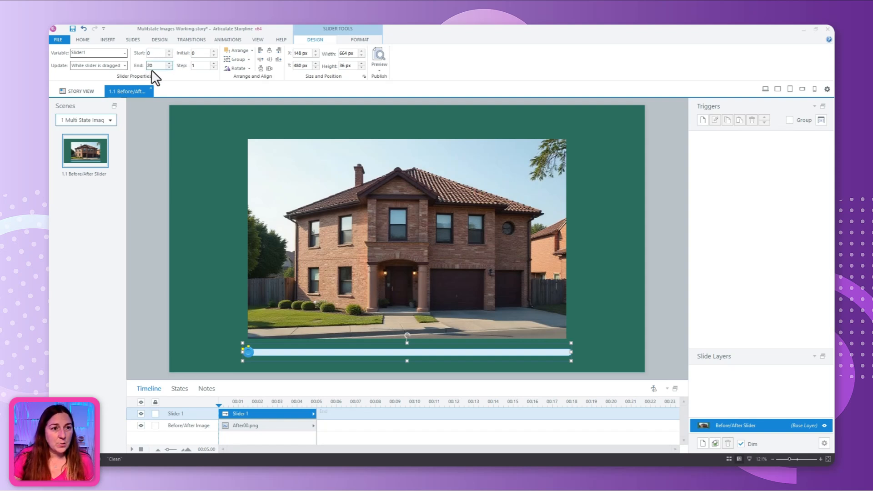
double_click(150, 53)
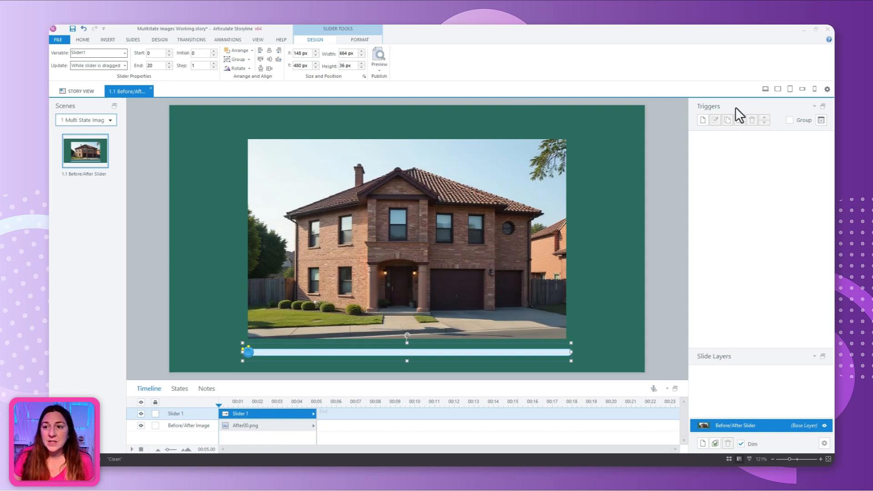
Create a trigger that sets the Before/After Image to Normal when Slider 1 moves, if its value equals 0.
left_click(703, 120)
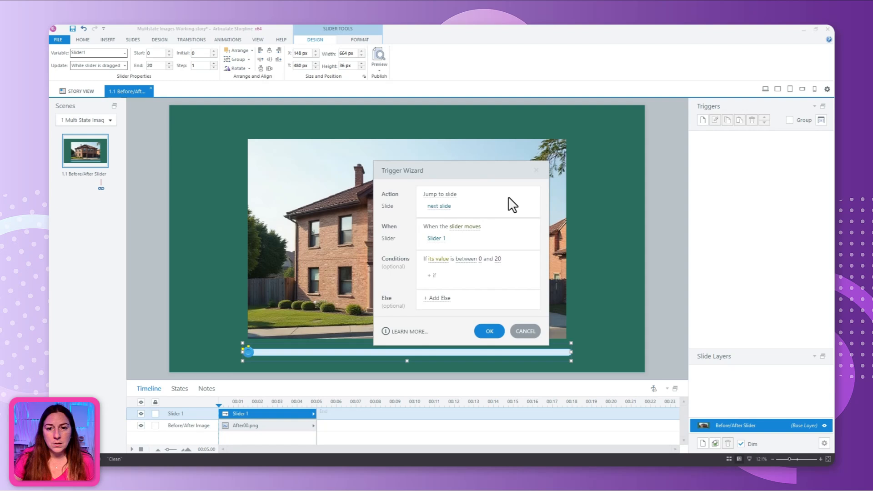
left_click(444, 195)
left_click(458, 230)
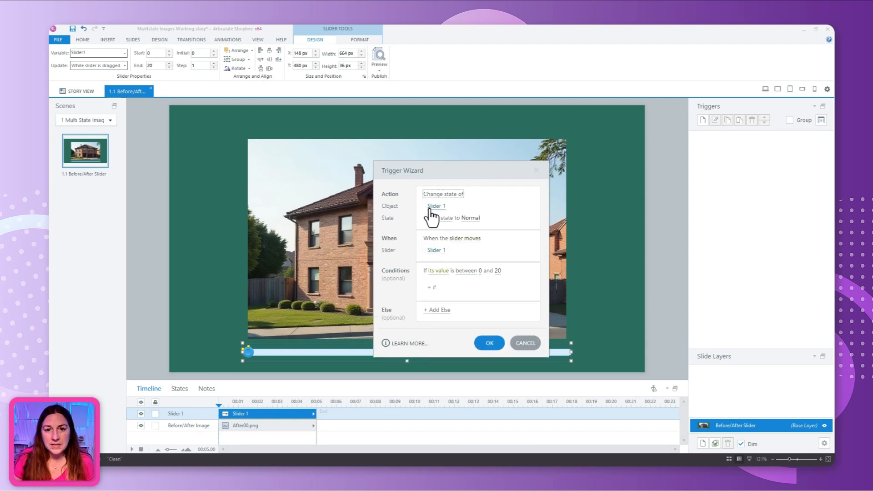
left_click(436, 206)
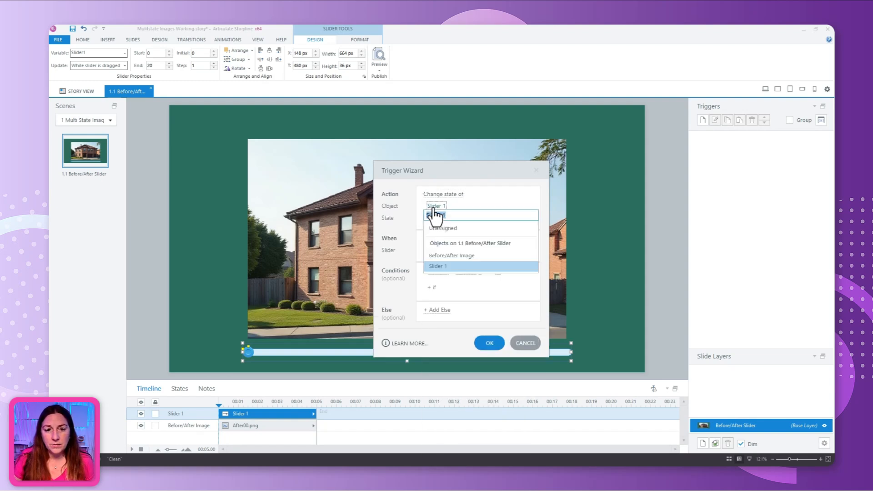
left_click(456, 256)
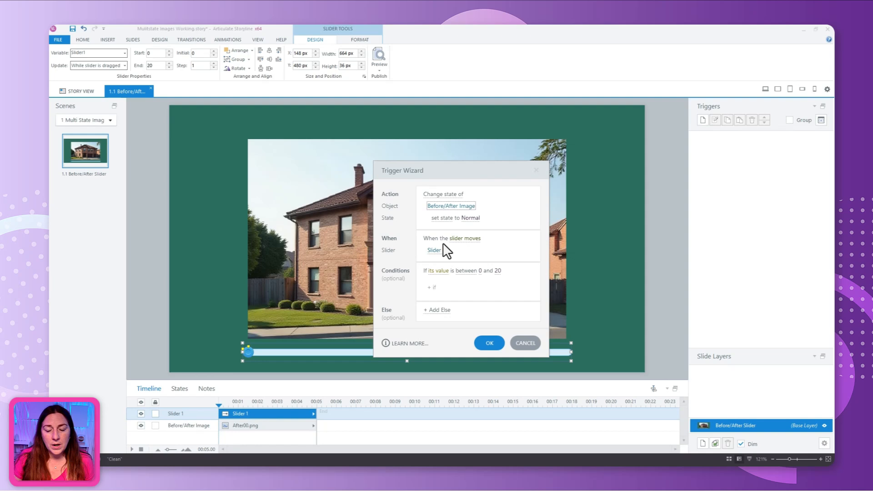
left_click(462, 271)
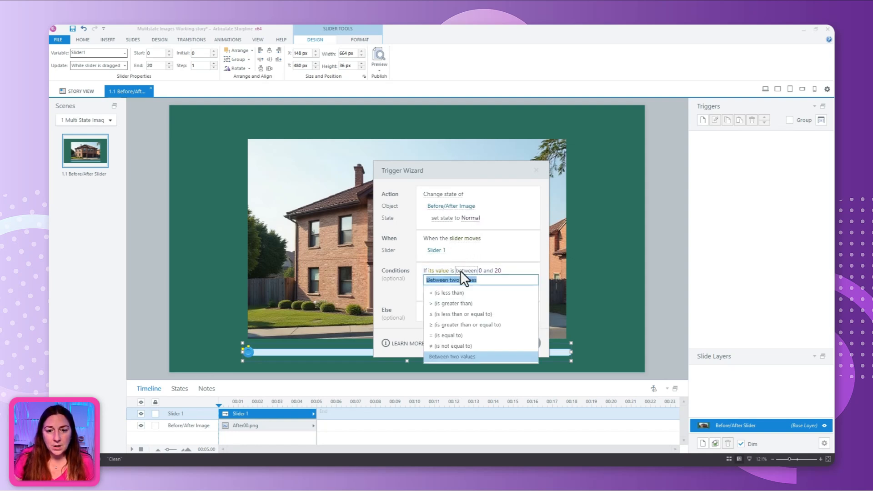
left_click(444, 336)
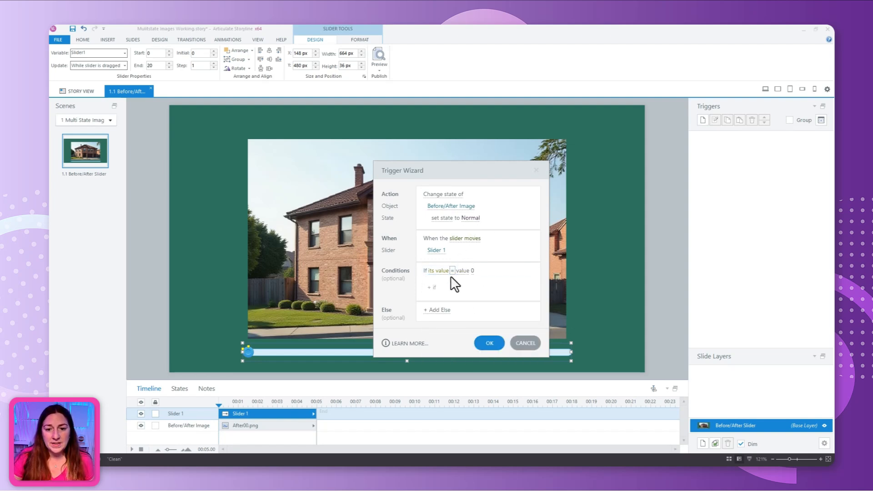
left_click(494, 343)
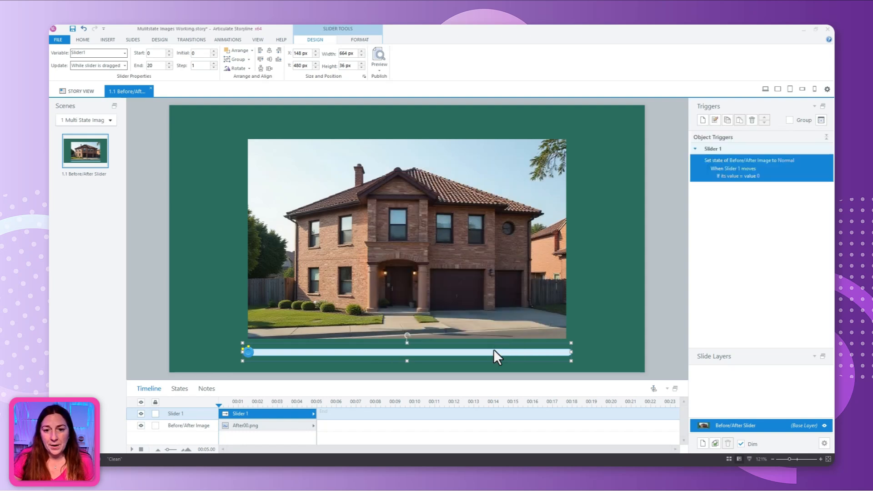
Duplicate the Slider 1 trigger and set the copy to show the After01 state when the slider value equals 1.
left_click(727, 121)
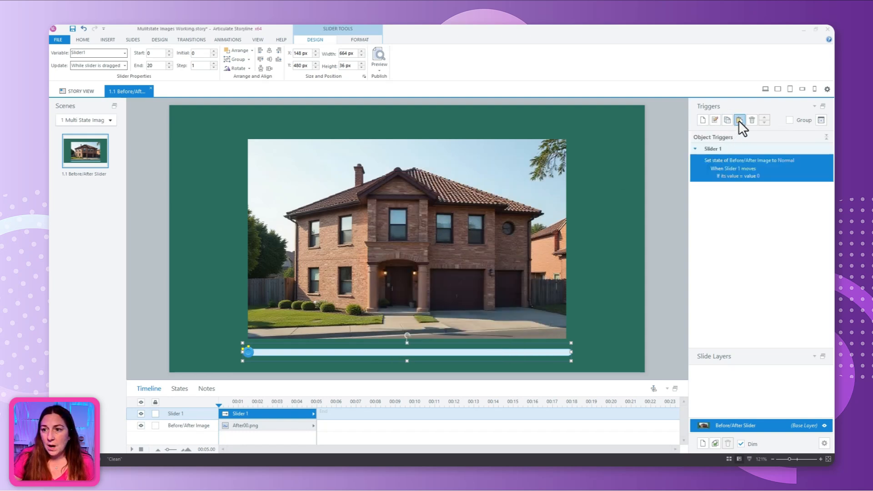
left_click(738, 120)
left_click(787, 188)
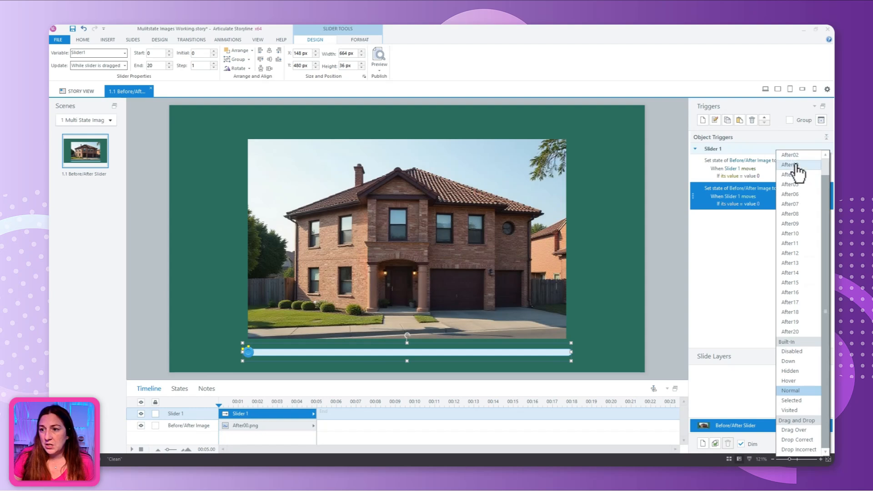
scroll(798, 175, "up", 2)
left_click(790, 175)
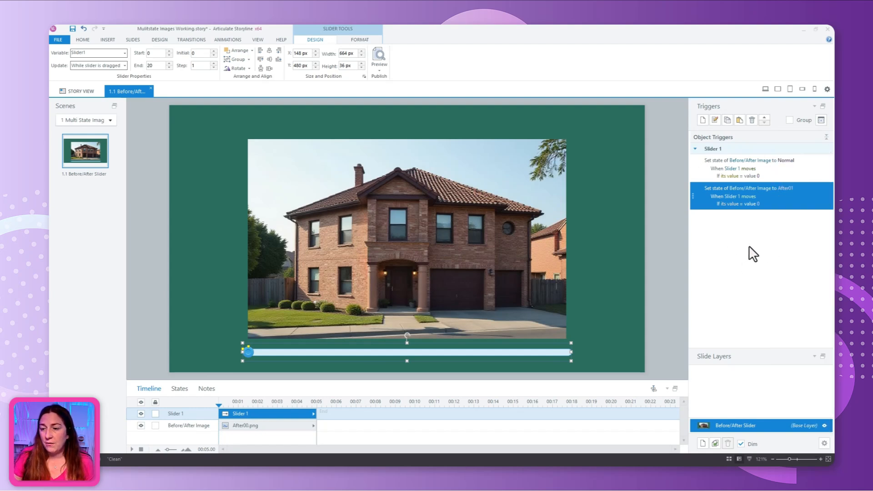
left_click(758, 203)
type("1")
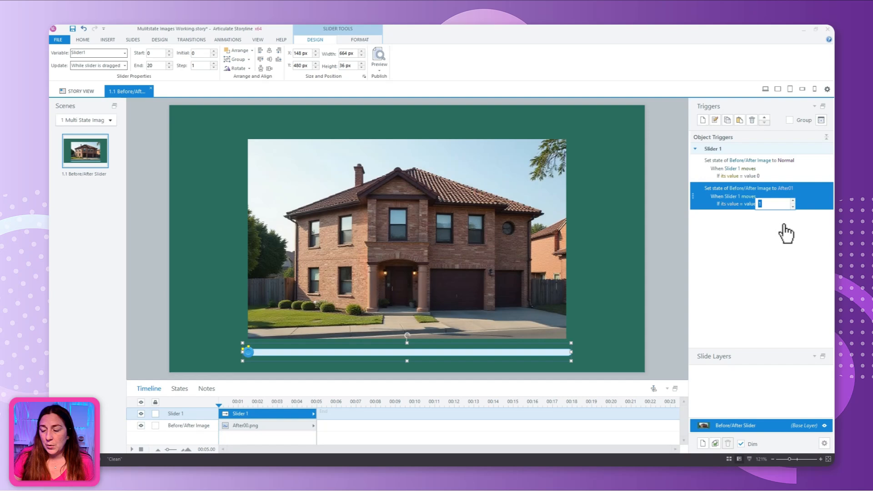
key("Return")
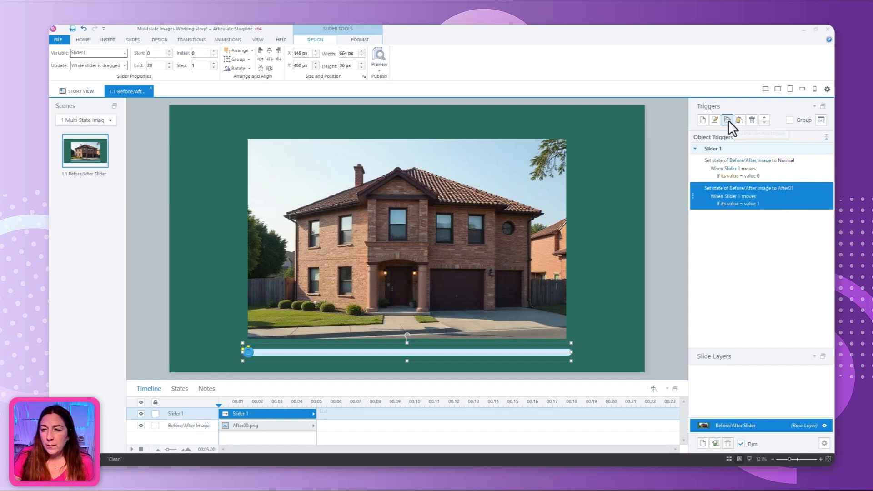
Duplicate the After01 trigger and set the copy to show the After02 state when the slider value equals 2.
left_click(728, 120)
left_click(740, 120)
left_click(789, 217)
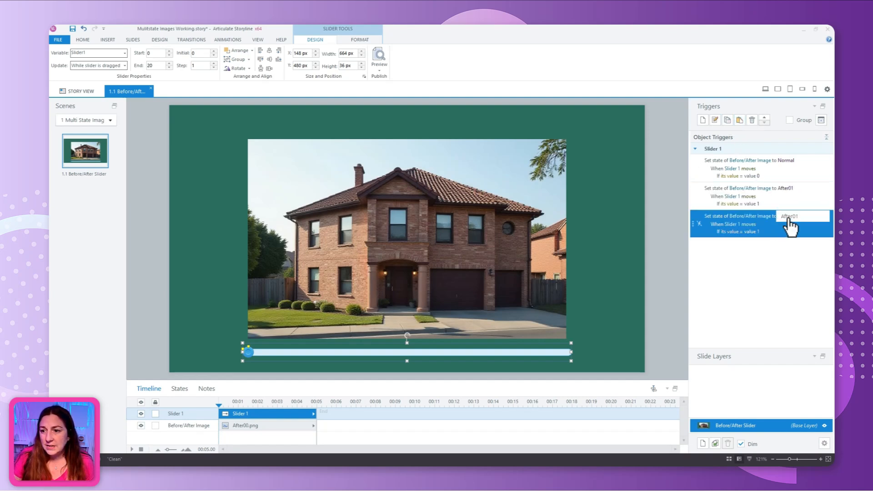
left_click(794, 166)
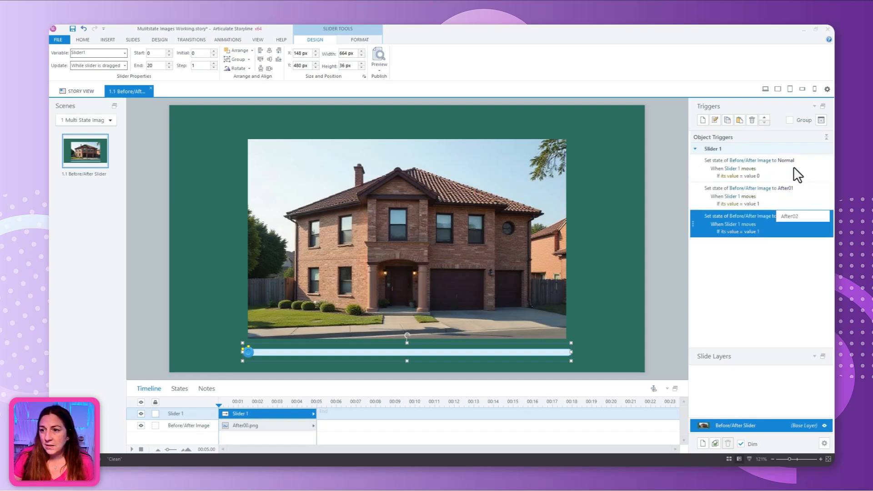
left_click(758, 232)
type("2")
key("Return")
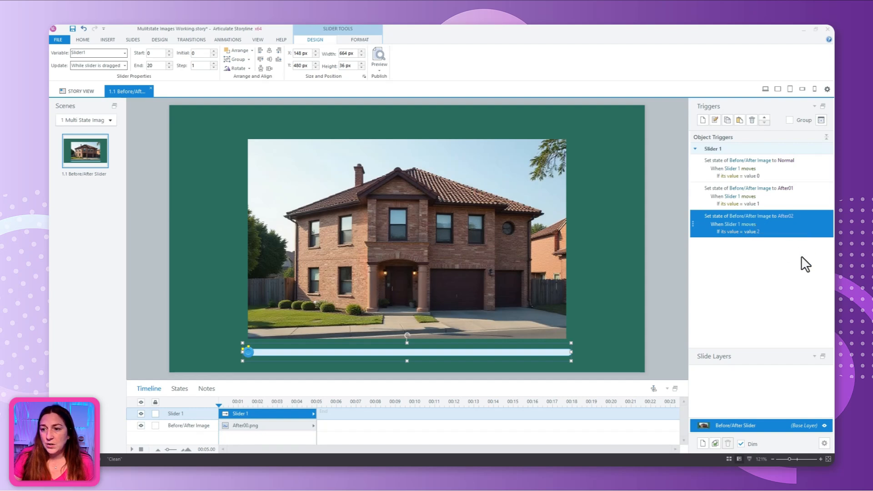
Paste another copy of the trigger and set it to show the After03 state when the slider value equals 3.
left_click(738, 121)
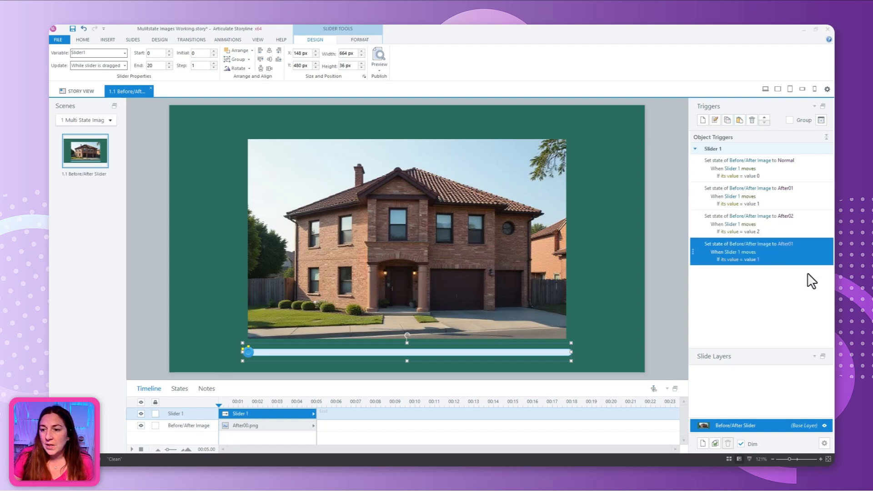
left_click(788, 245)
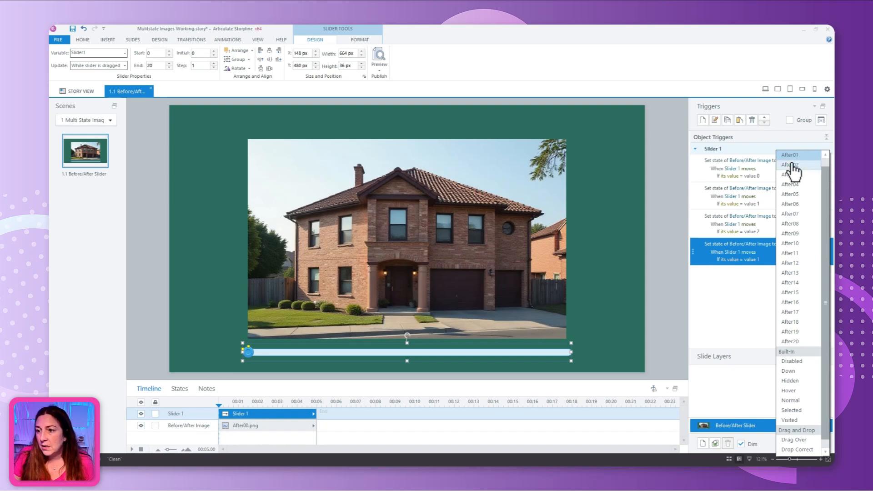
left_click(791, 183)
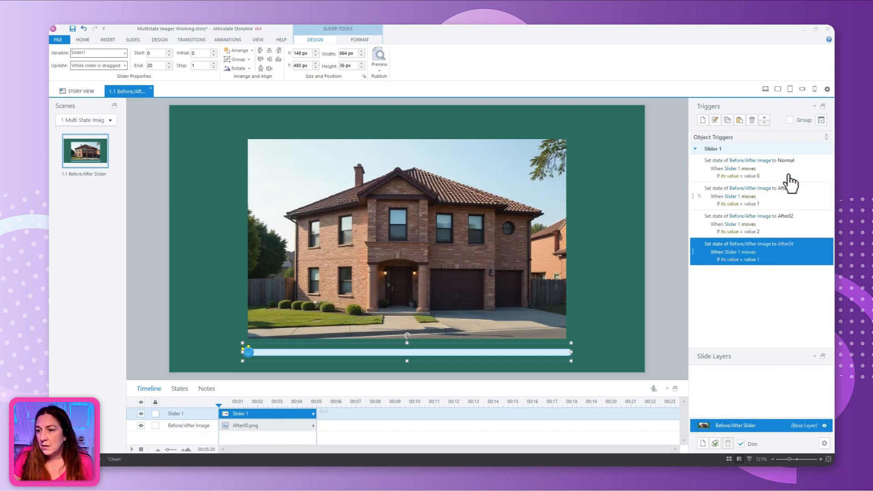
left_click(790, 245)
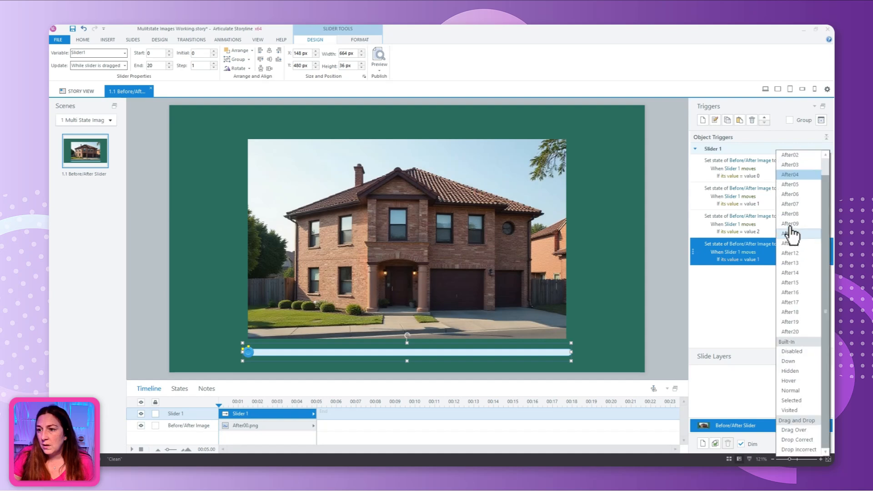
left_click(793, 181)
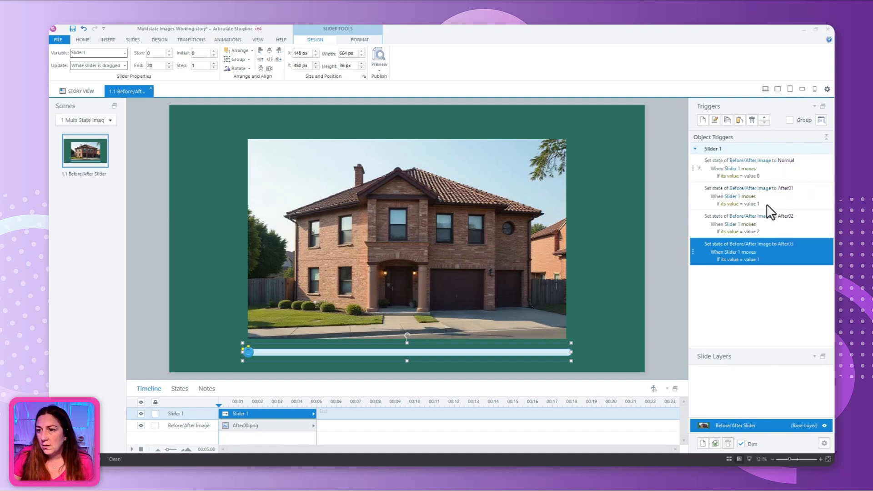
left_click(758, 260)
left_click(792, 256)
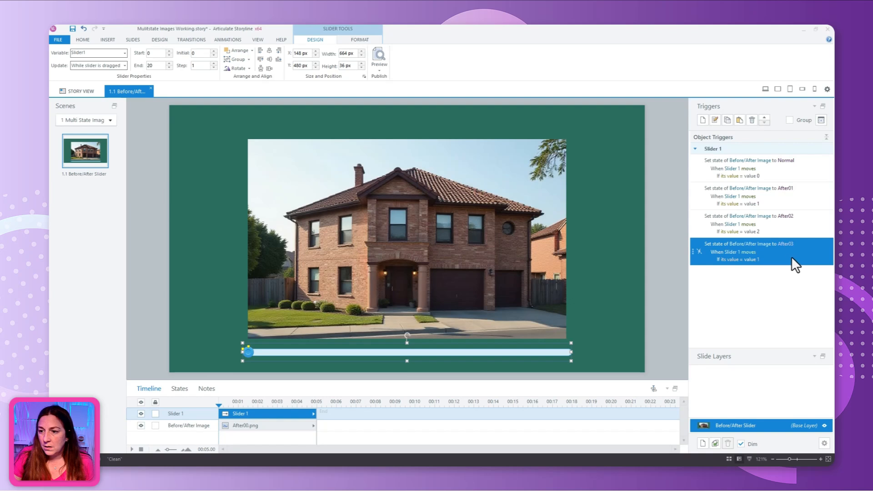
left_click(757, 261)
left_click(792, 256)
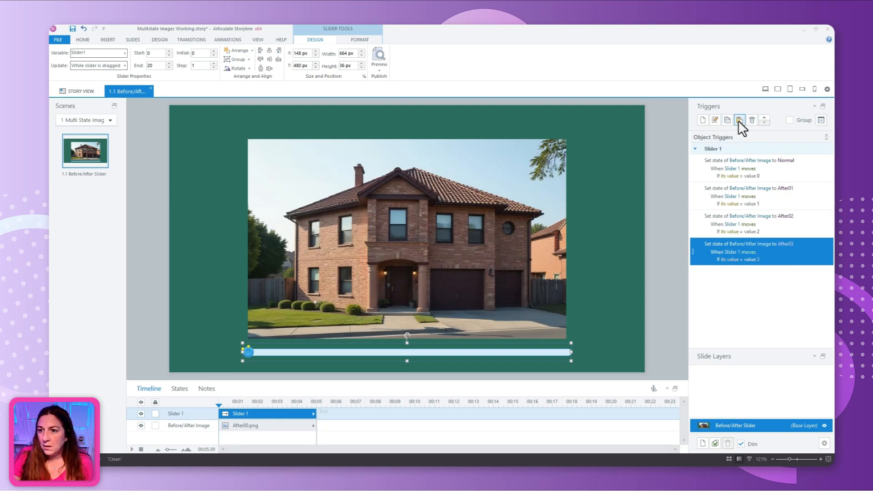
Paste another trigger copy and set it to show the After04 state when the slider value equals 4.
left_click(739, 119)
left_click(784, 273)
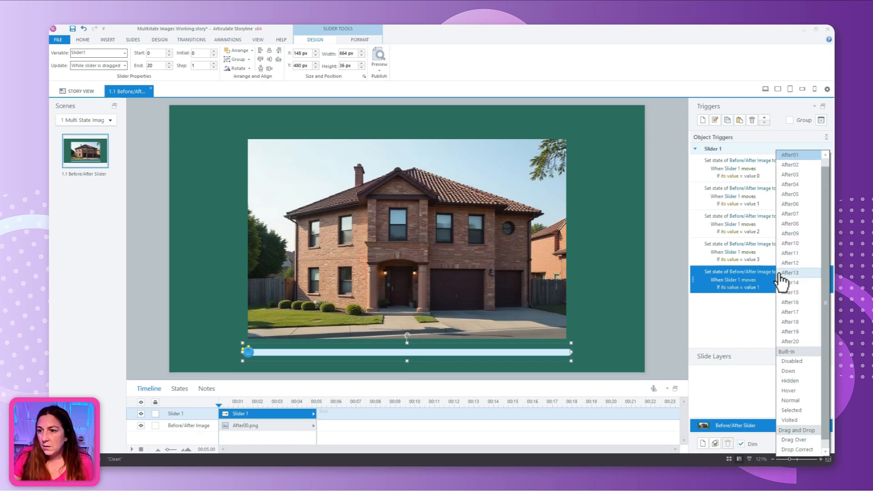
left_click(801, 200)
left_click(753, 288)
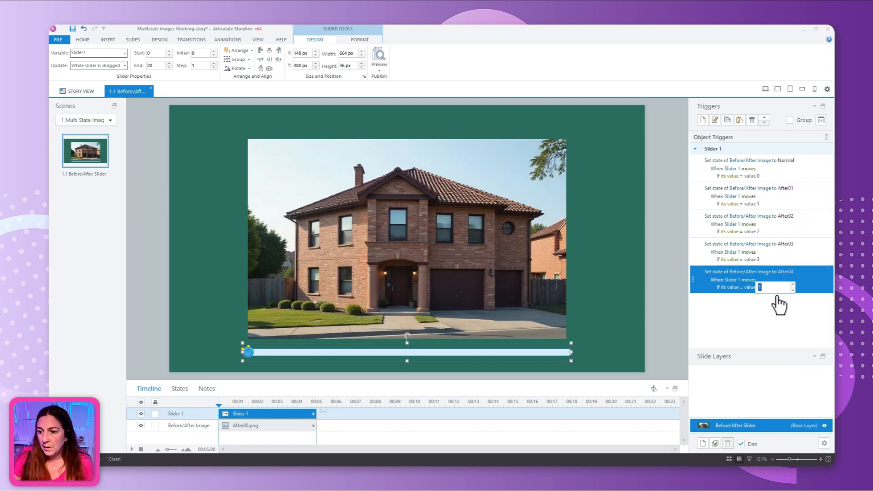
left_click(793, 284)
left_click(793, 284)
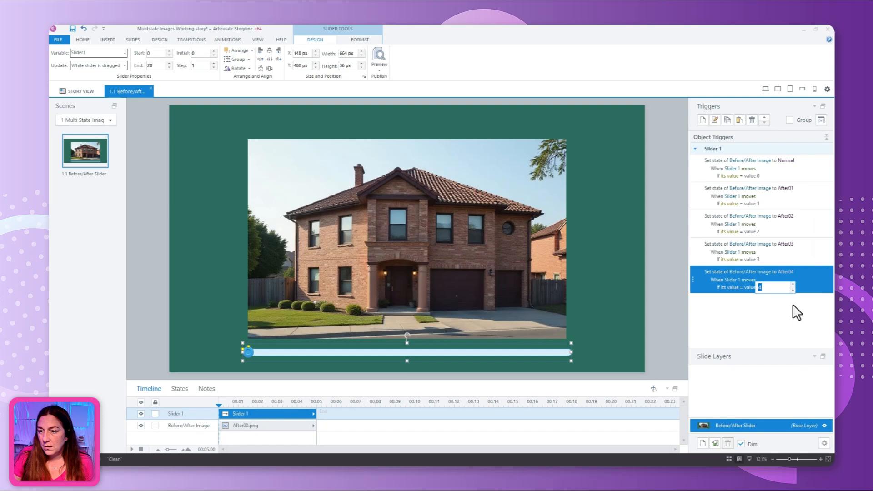
key("Return")
Add the remaining pasted triggers, setting the Before/After Image to After05 through After20 when the slider value equals the matching number 5 through 20.
left_click(740, 120)
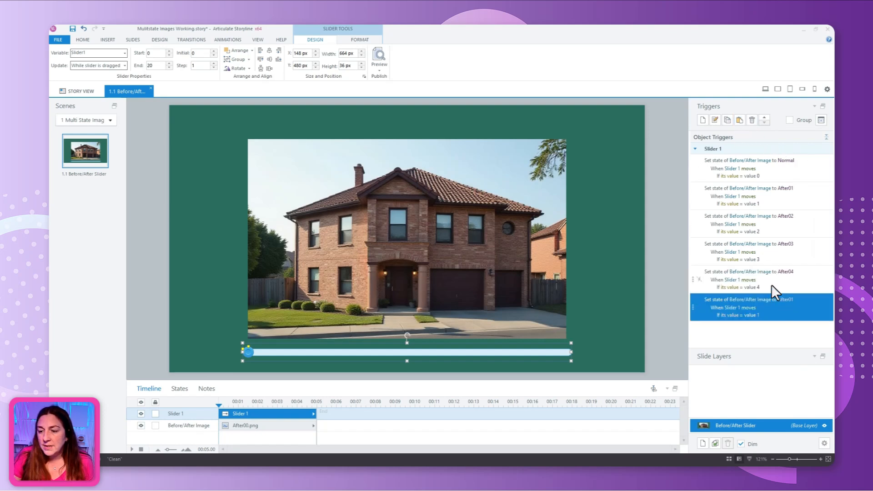
left_click(787, 299)
left_click(805, 194)
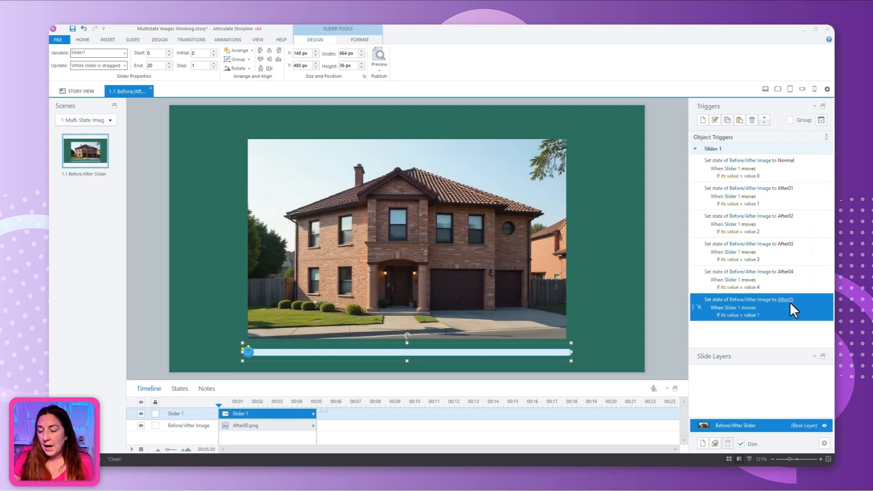
left_click(755, 317)
type("3")
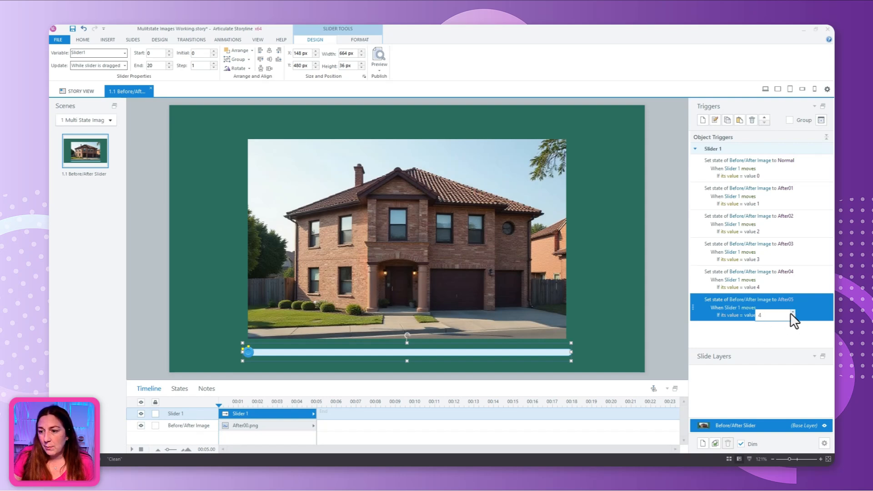
left_click(793, 312)
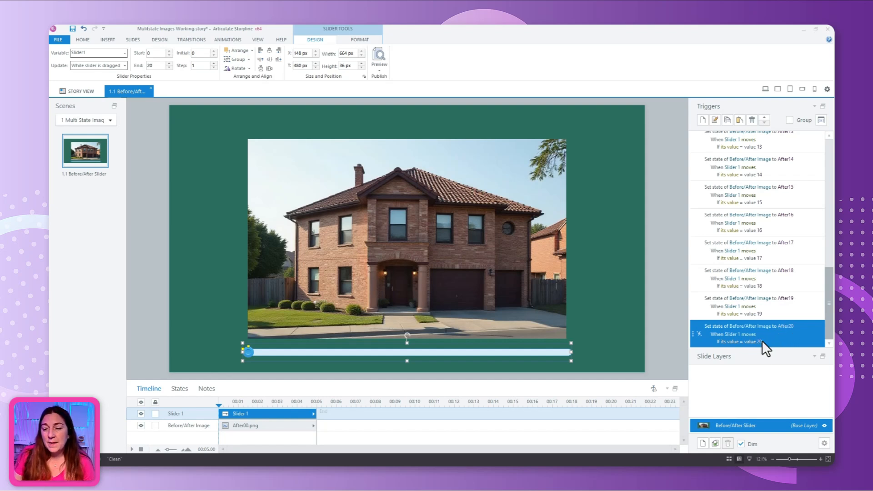
left_click_drag(829, 328, 807, 337)
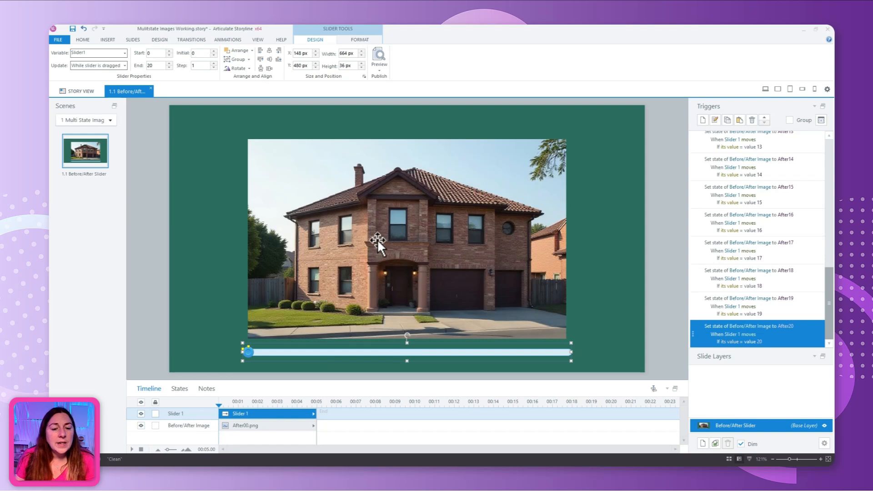
Preview the before/after interaction, move the slider thumb along its track to test the image states, and close the preview.
left_click(379, 66)
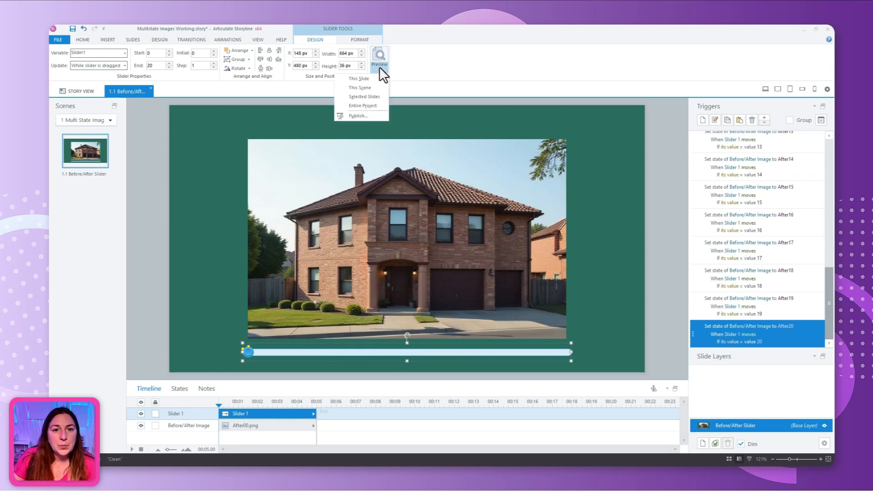
left_click(369, 85)
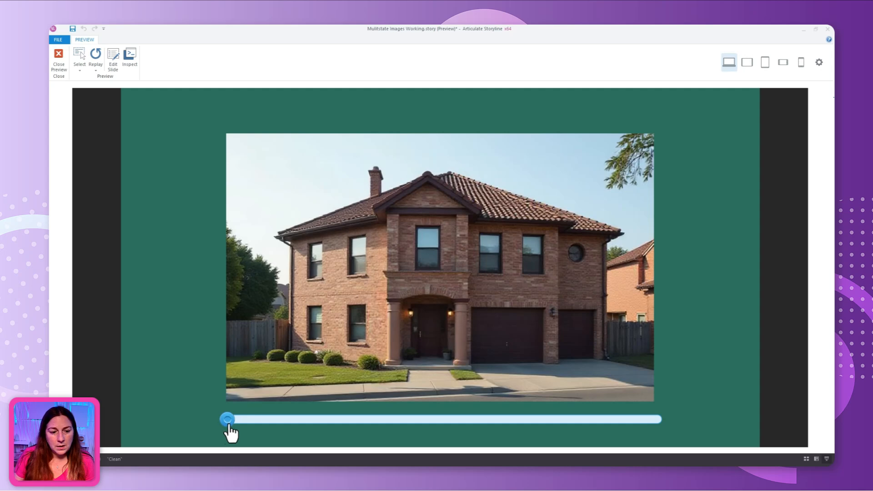
left_click_drag(229, 423, 98, 130)
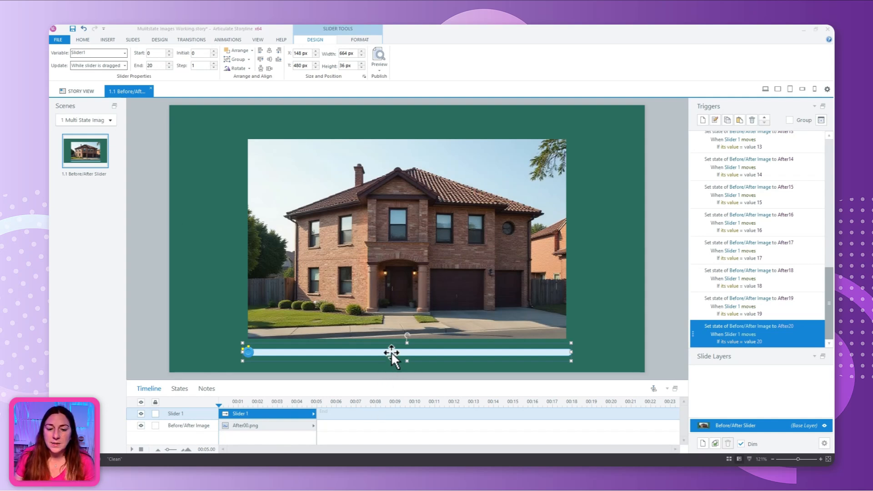
Move the slider up across the middle of the house picture and fill its thumb with the picture Custom Slider Thumb.png.
left_click_drag(392, 352, 391, 252)
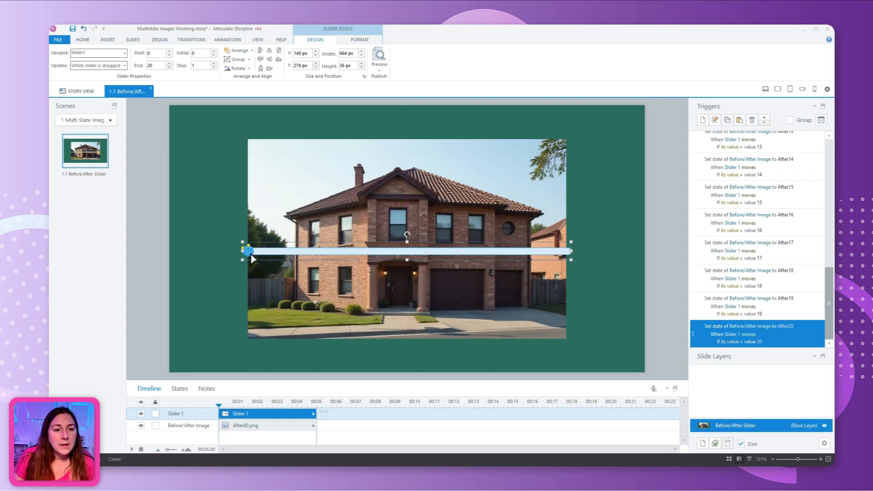
left_click(367, 38)
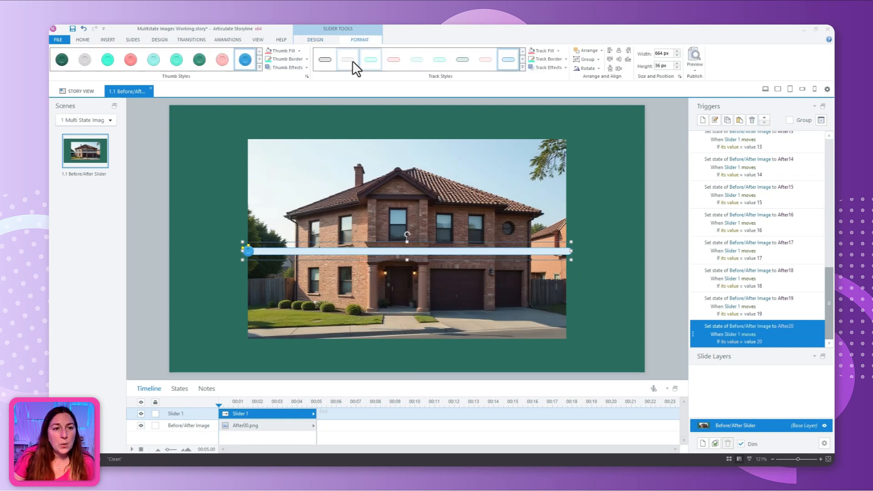
left_click(299, 50)
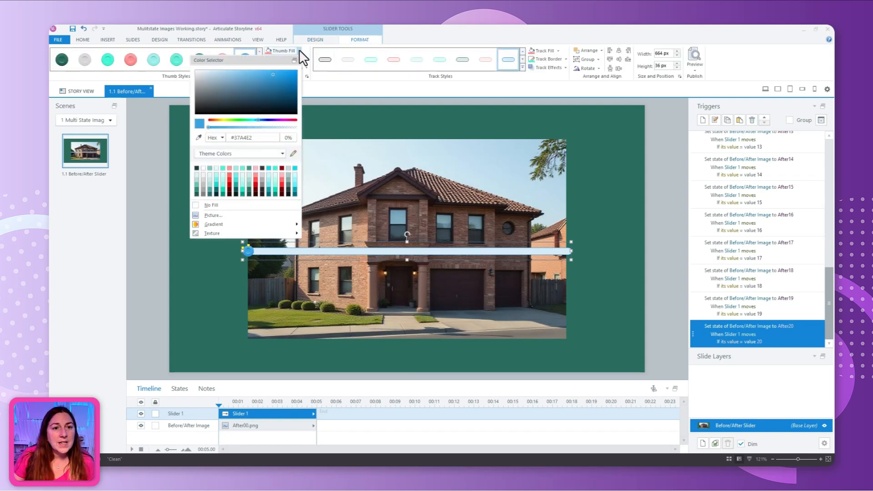
left_click(212, 215)
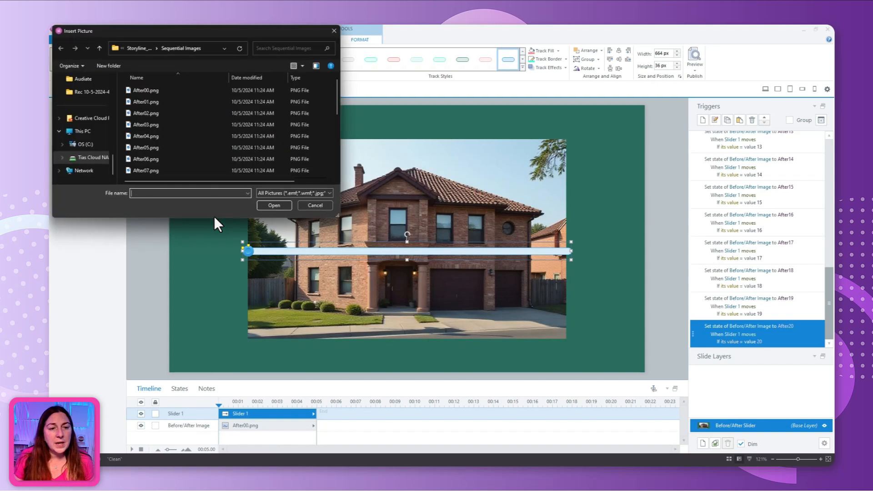
left_click(141, 46)
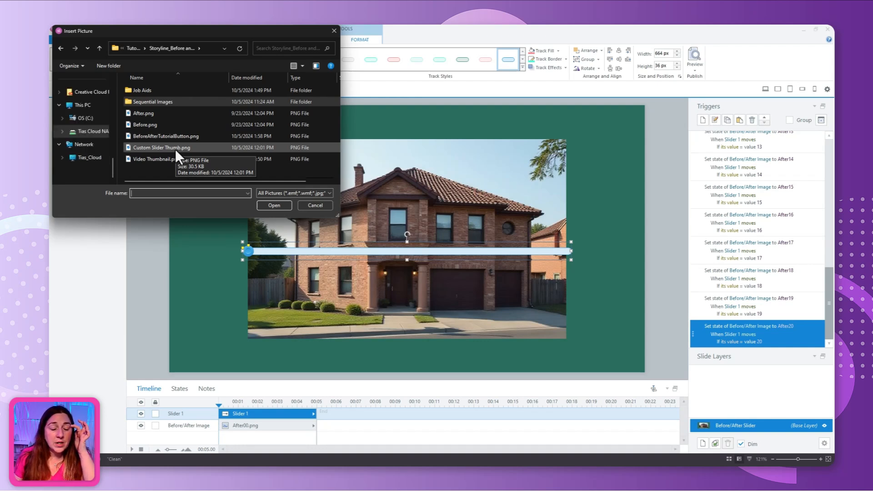
left_click(175, 148)
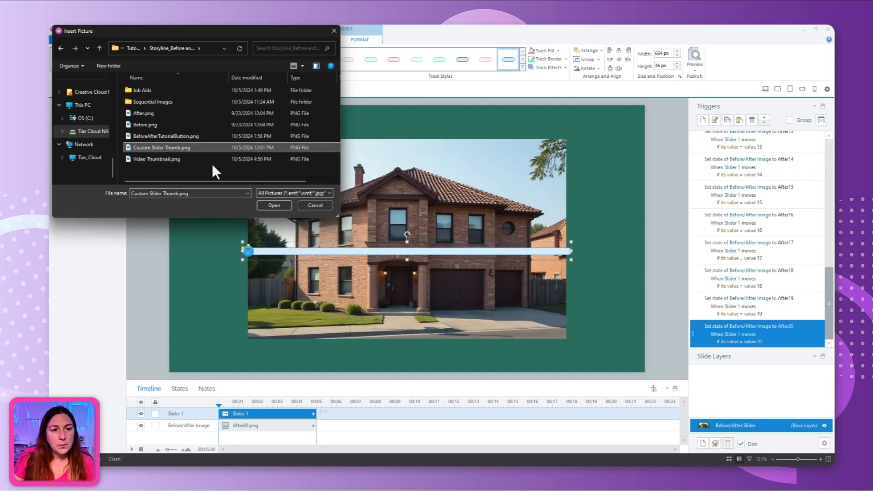
left_click(274, 204)
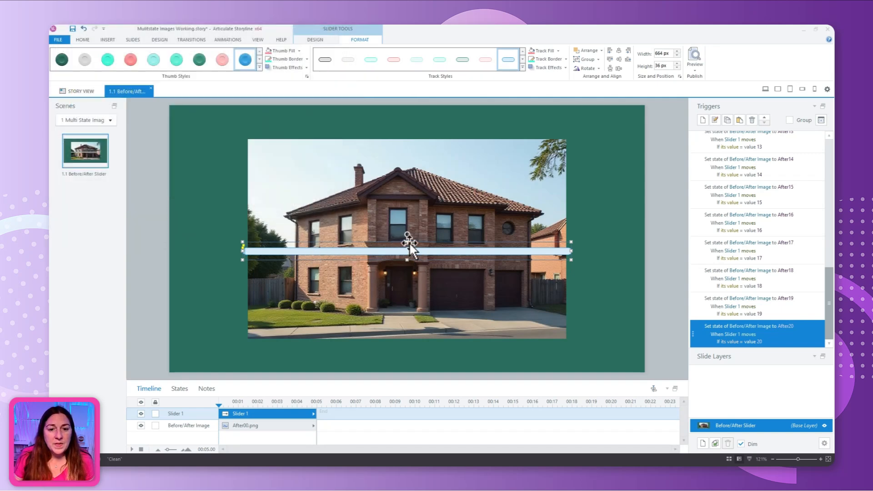
Stretch the slider vertically to about 701 px high so its custom thumb line spans the full height of the house picture.
left_click_drag(408, 241, 433, 91)
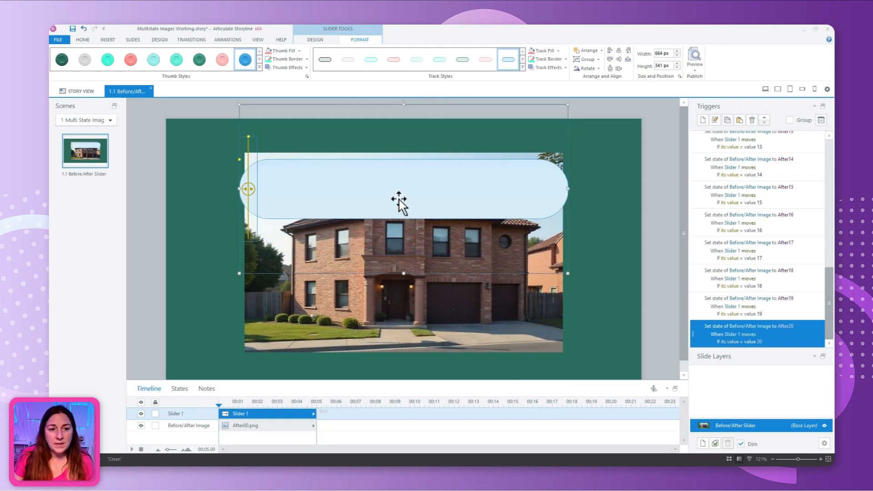
left_click_drag(403, 275, 383, 392)
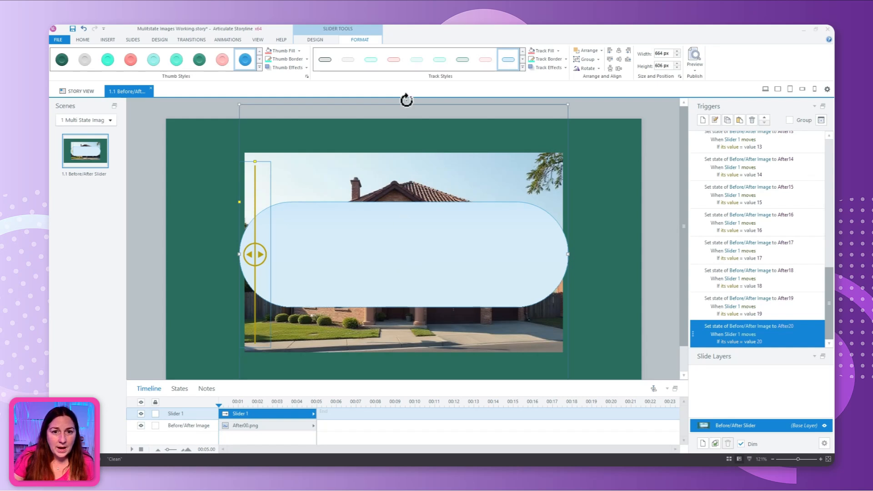
left_click_drag(404, 103, 412, 75)
scroll(435, 295, "down", 2)
left_click_drag(409, 222, 410, 226)
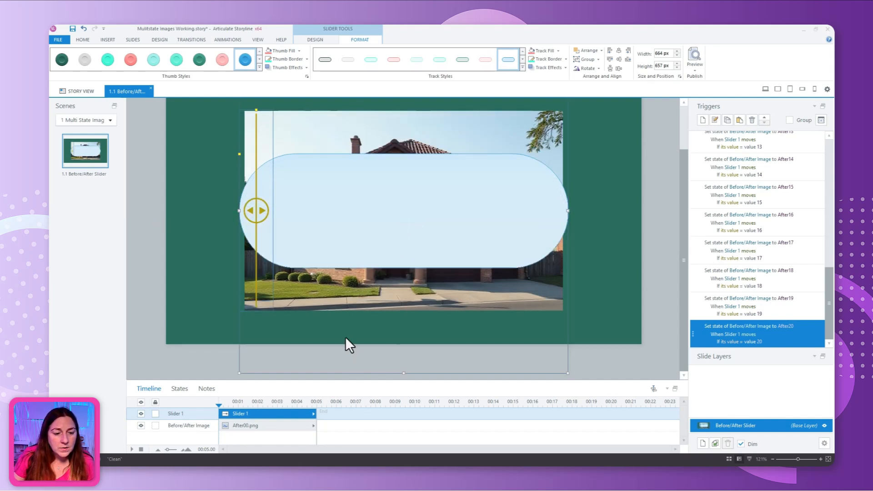
left_click(405, 375)
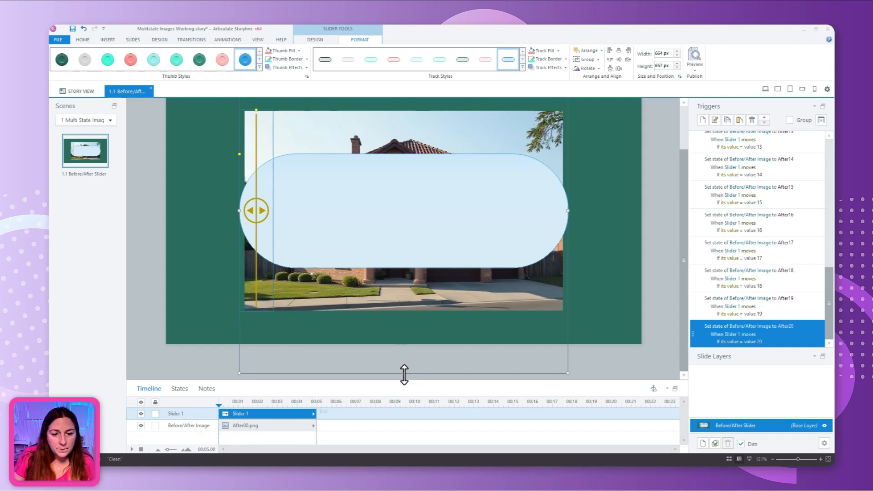
left_click_drag(404, 374, 405, 389)
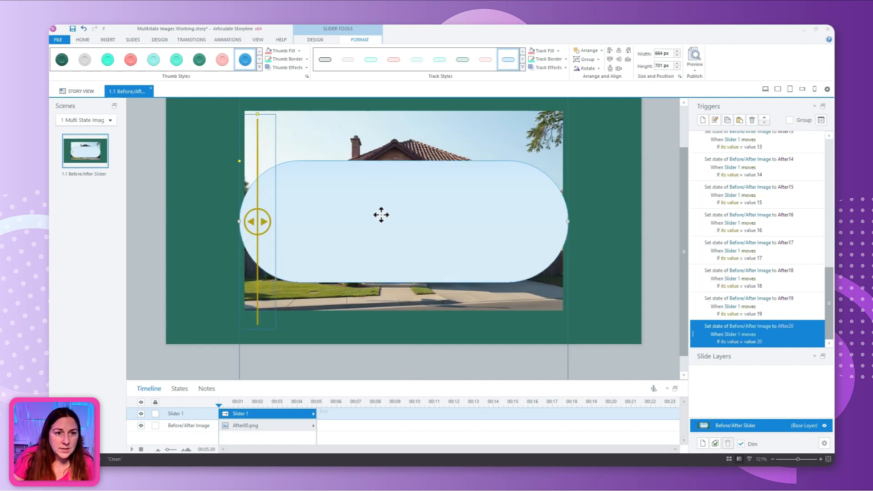
Align the slider's thumb line with the left edge of the house picture and resize the slider to about 713 px wide by 684 px high.
mouse_move(381, 215)
left_mouse_down()
mouse_move(381, 199)
mouse_move(369, 208)
left_mouse_up()
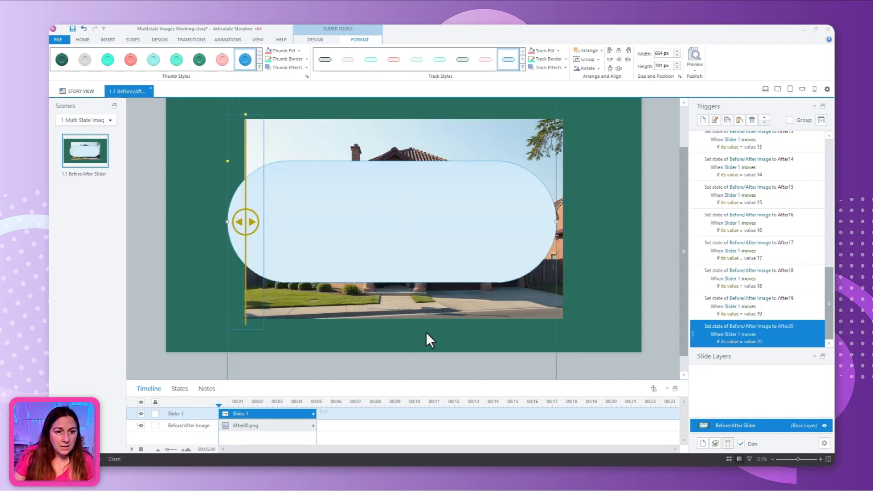
scroll(428, 345, "down", 1)
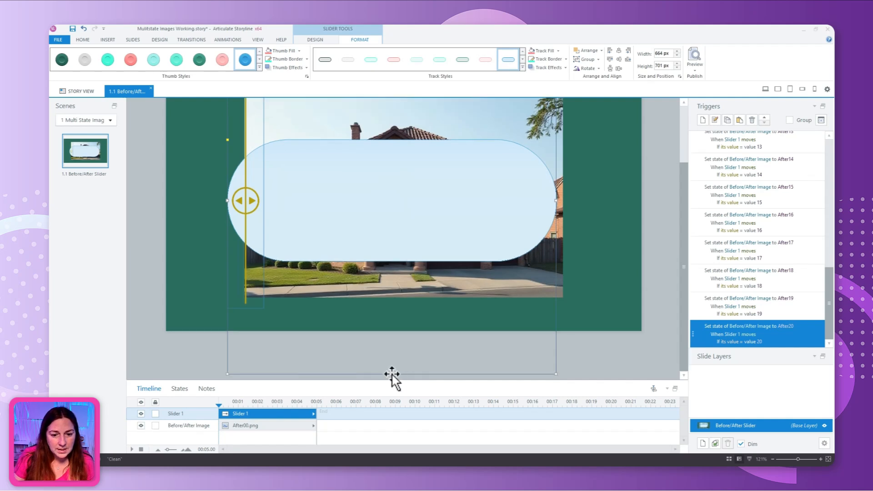
left_click_drag(392, 374, 392, 369)
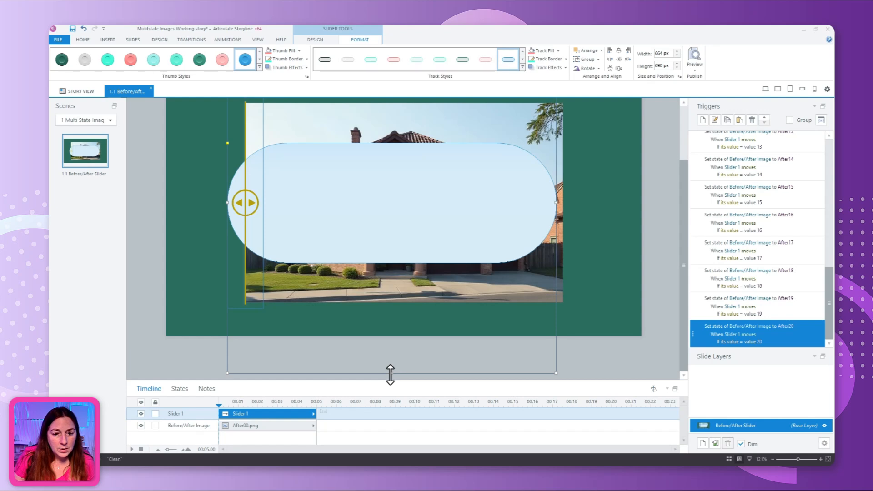
left_click_drag(392, 373, 392, 371)
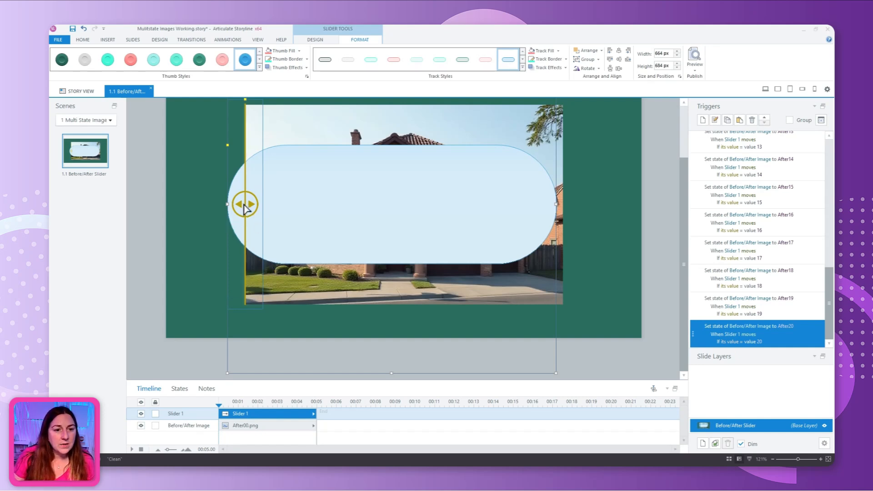
left_click_drag(245, 205, 598, 238)
left_click_drag(563, 204, 154, 242)
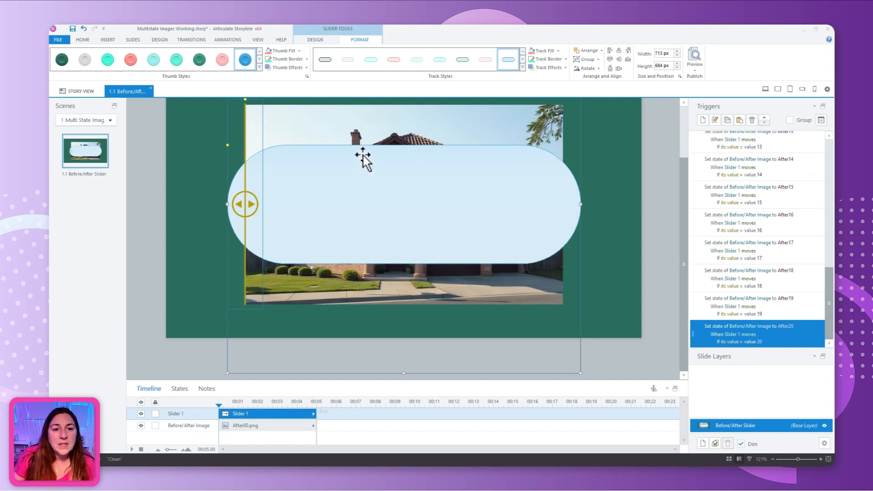
Remove the fill and outline from the slider track and the outline from the slider thumb.
left_click(558, 51)
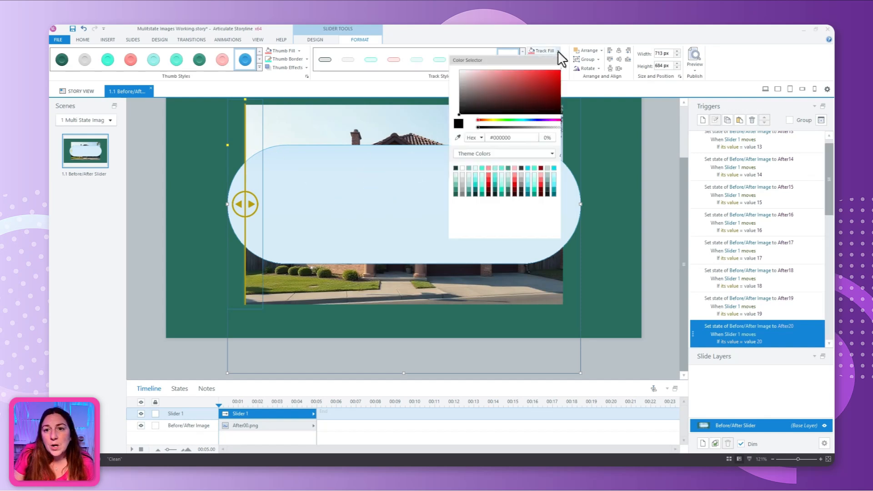
left_click(473, 205)
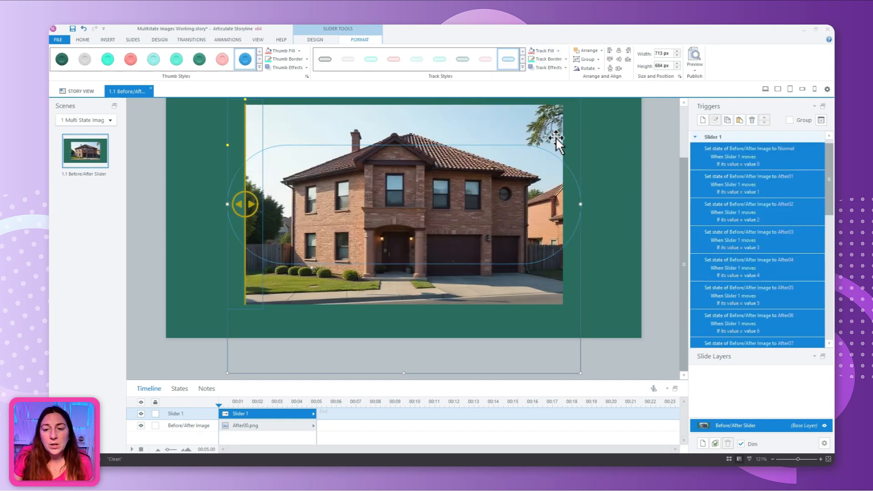
left_click(565, 59)
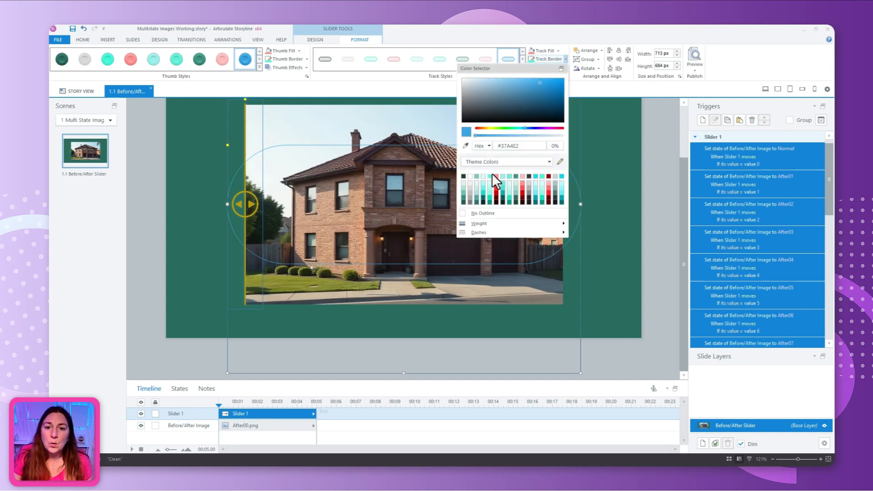
left_click(483, 213)
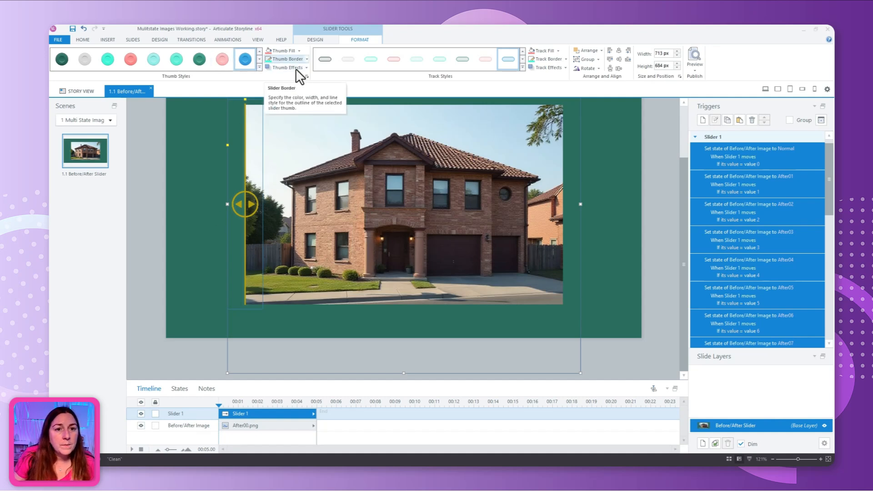
left_click(306, 59)
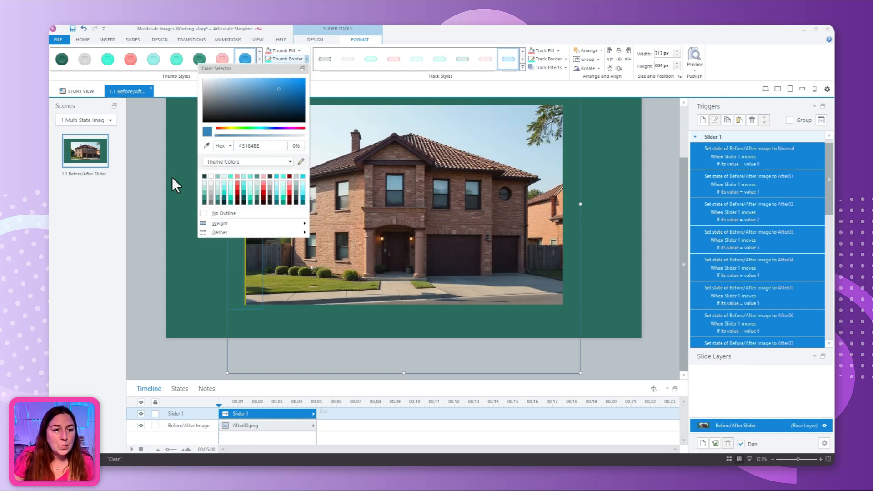
left_click(212, 215)
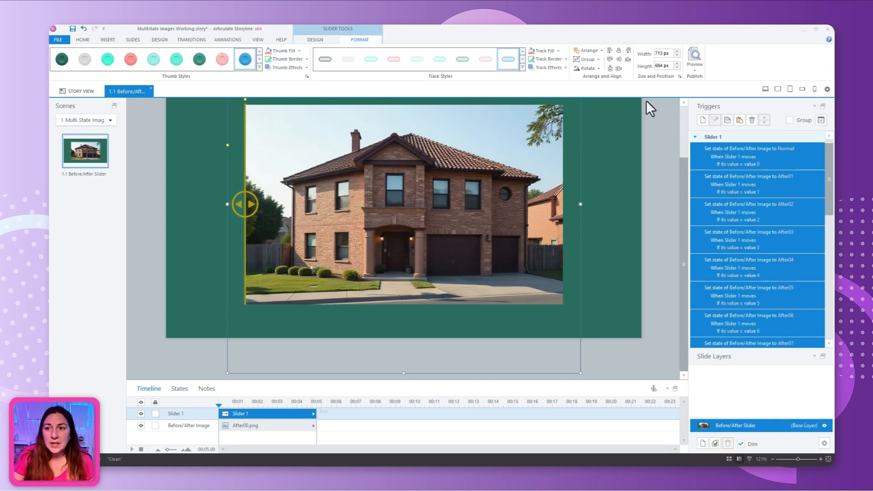
Preview the slide, move the custom thumb back and forth across the house picture to test the before/after reveal, and close the preview.
left_click(699, 70)
left_click(689, 85)
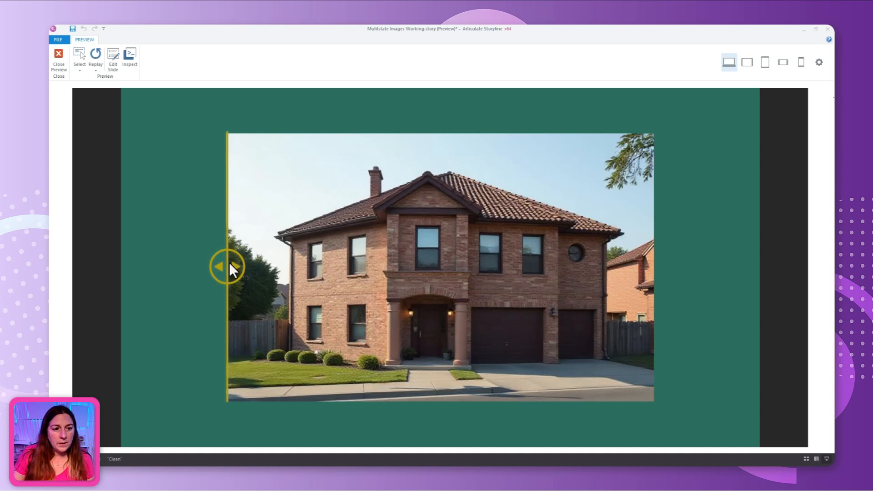
left_click_drag(229, 263, 612, 265)
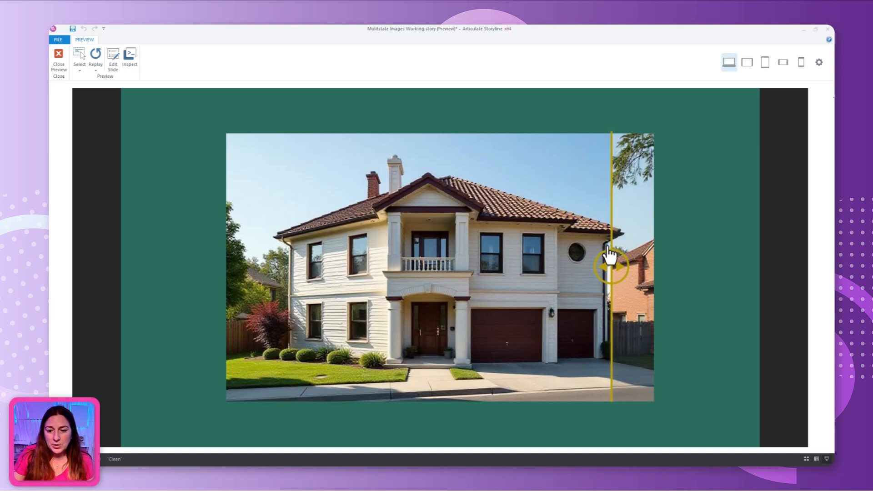
left_click_drag(611, 268, 225, 261)
left_click_drag(298, 264, 502, 334)
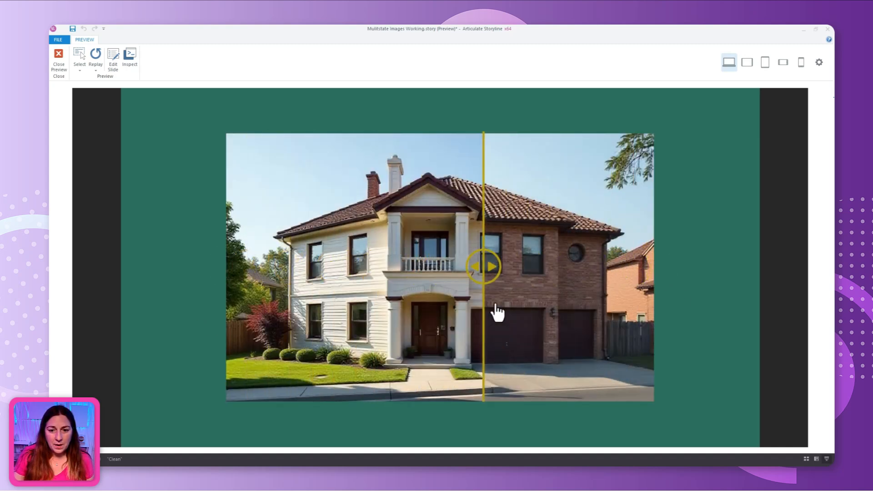
left_click_drag(505, 266, 548, 273)
left_click(56, 53)
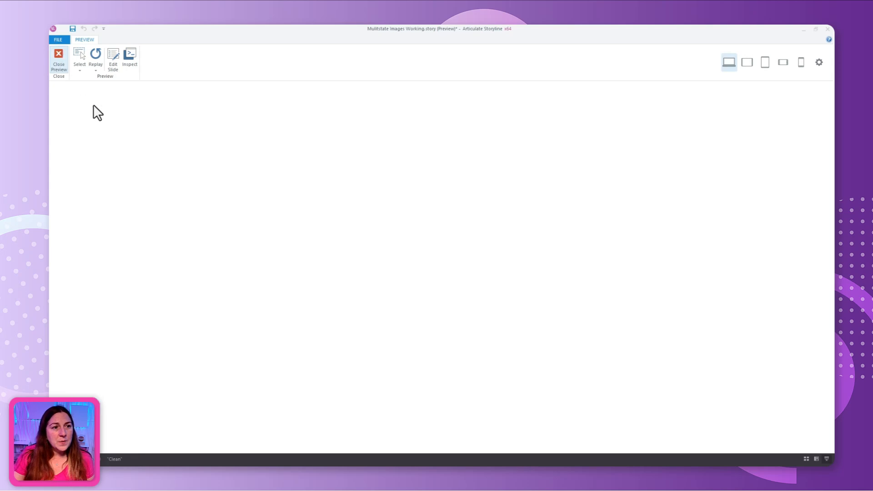